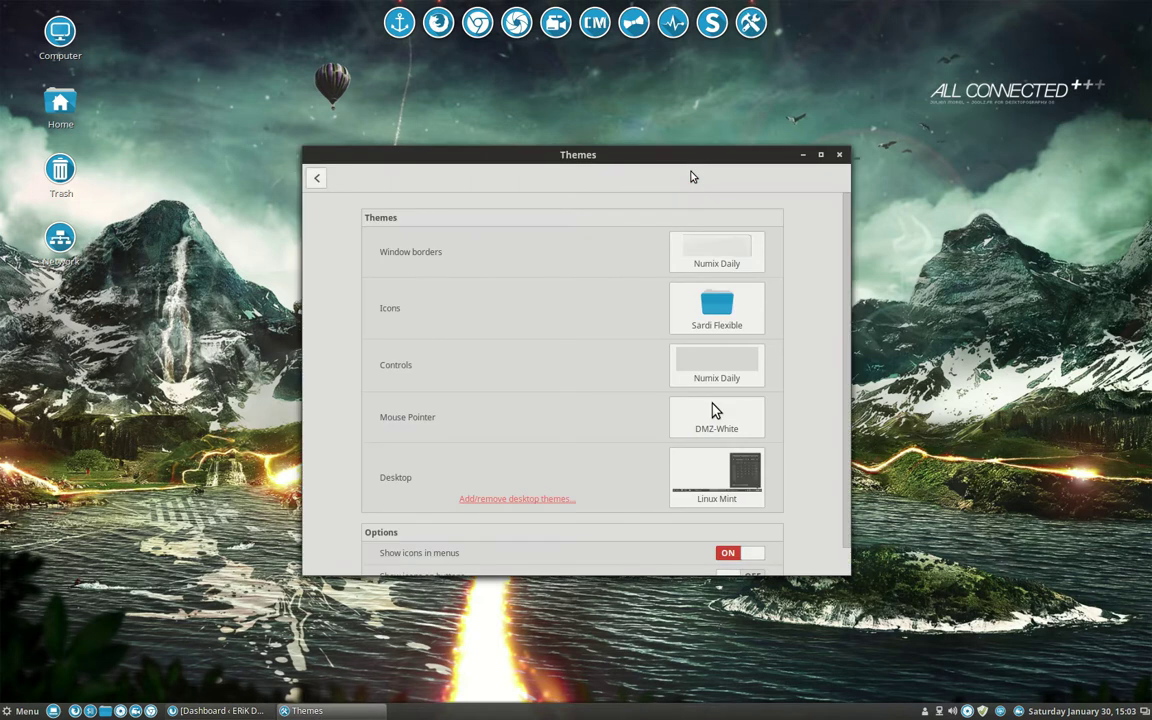
Replace Sardi Flexible with the plain Sardi icon theme, then move the Themes window up-left
{"action": "left_click", "coordinate": [716, 308]}
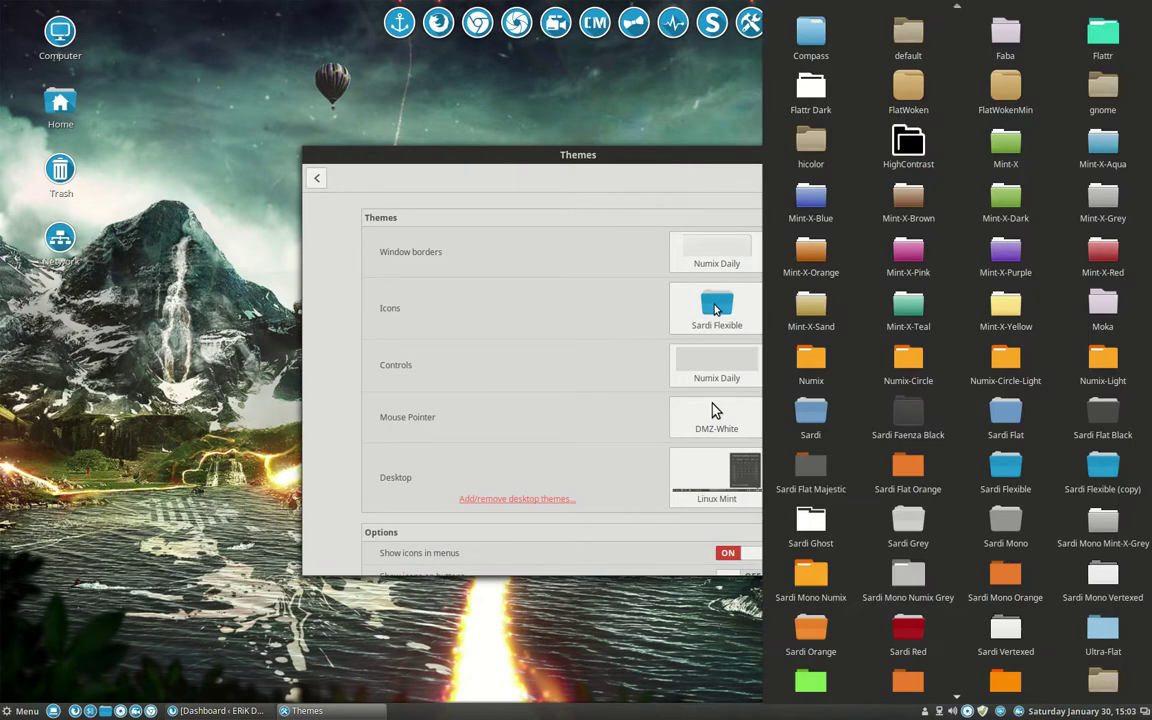
{"action": "left_click", "coordinate": [562, 310]}
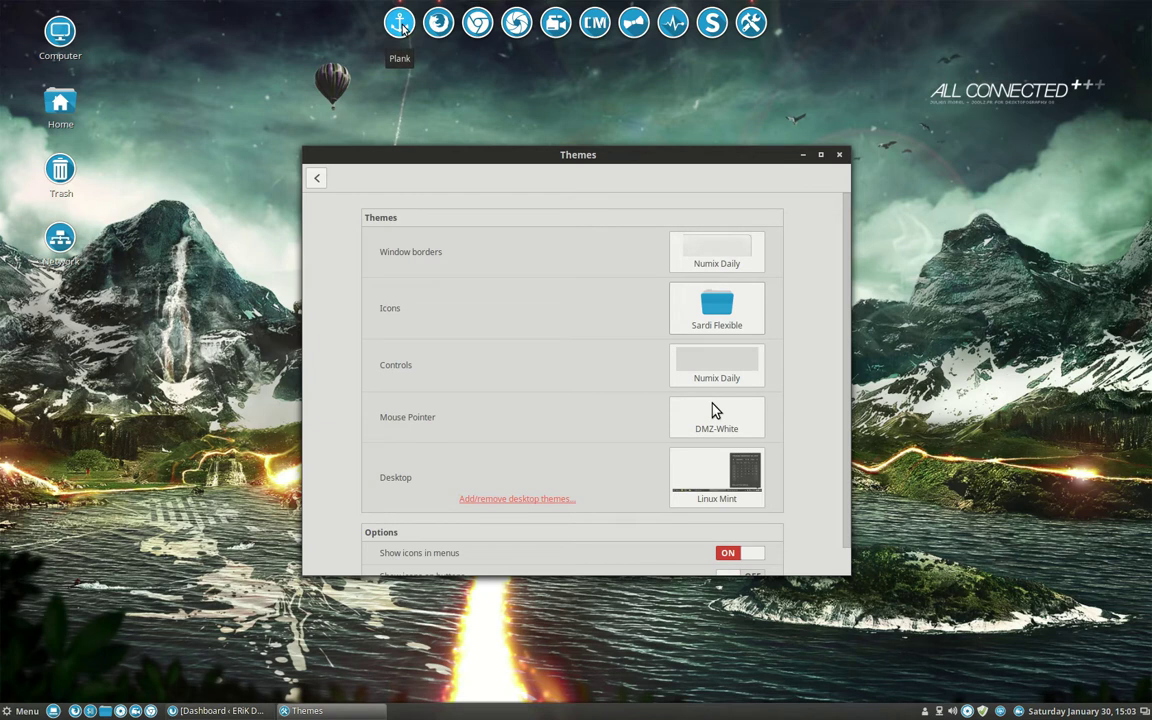
{"action": "left_click", "coordinate": [717, 307]}
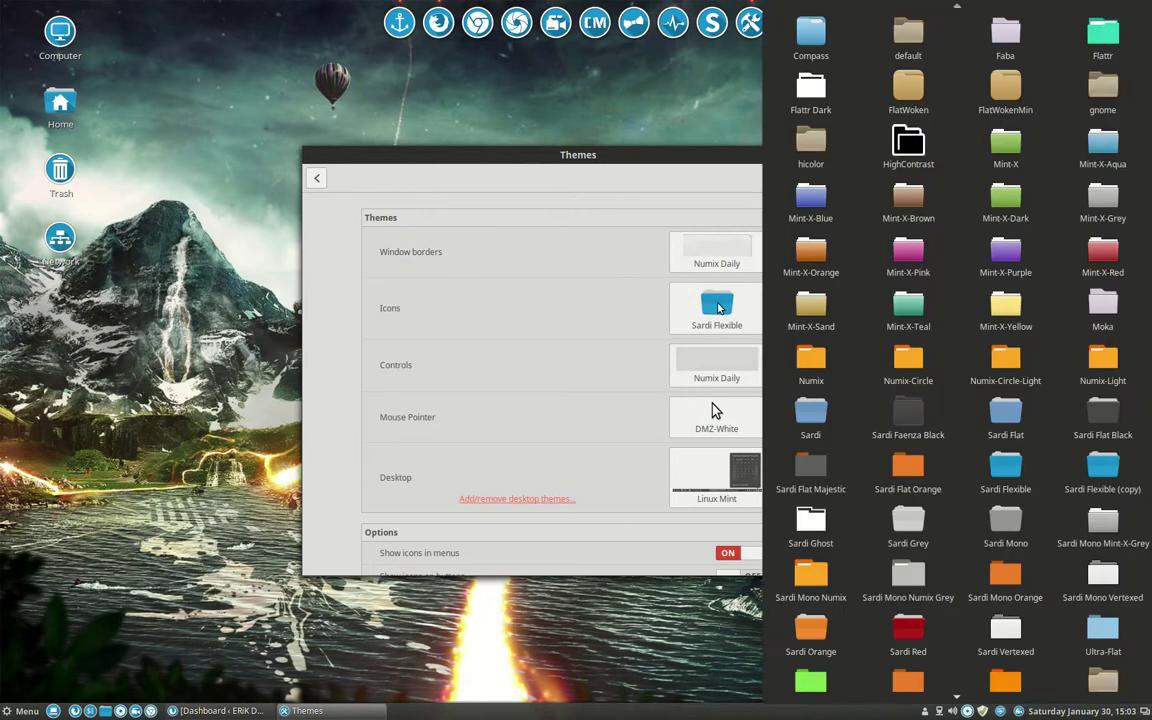
{"action": "left_click", "coordinate": [810, 410]}
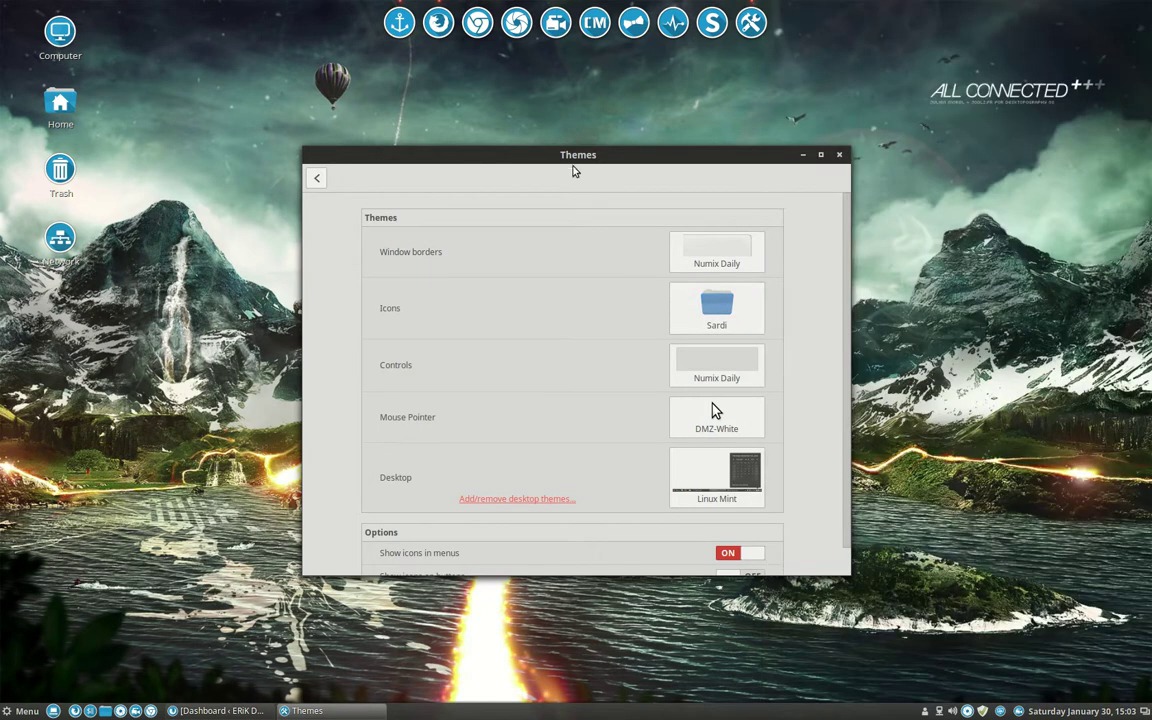
{"action": "left_click_drag", "start_coordinate": [576, 149], "coordinate": [515, 120]}
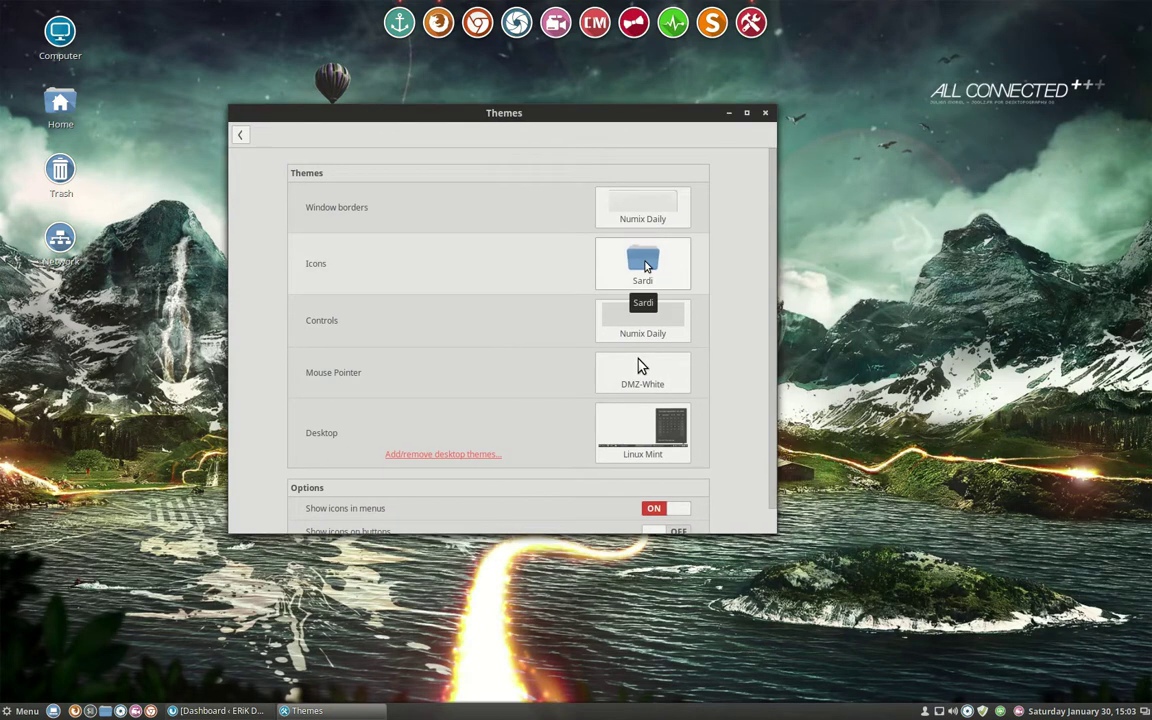
Launch System Settings from the menu and shift the Themes window right
{"action": "key", "text": "super"}
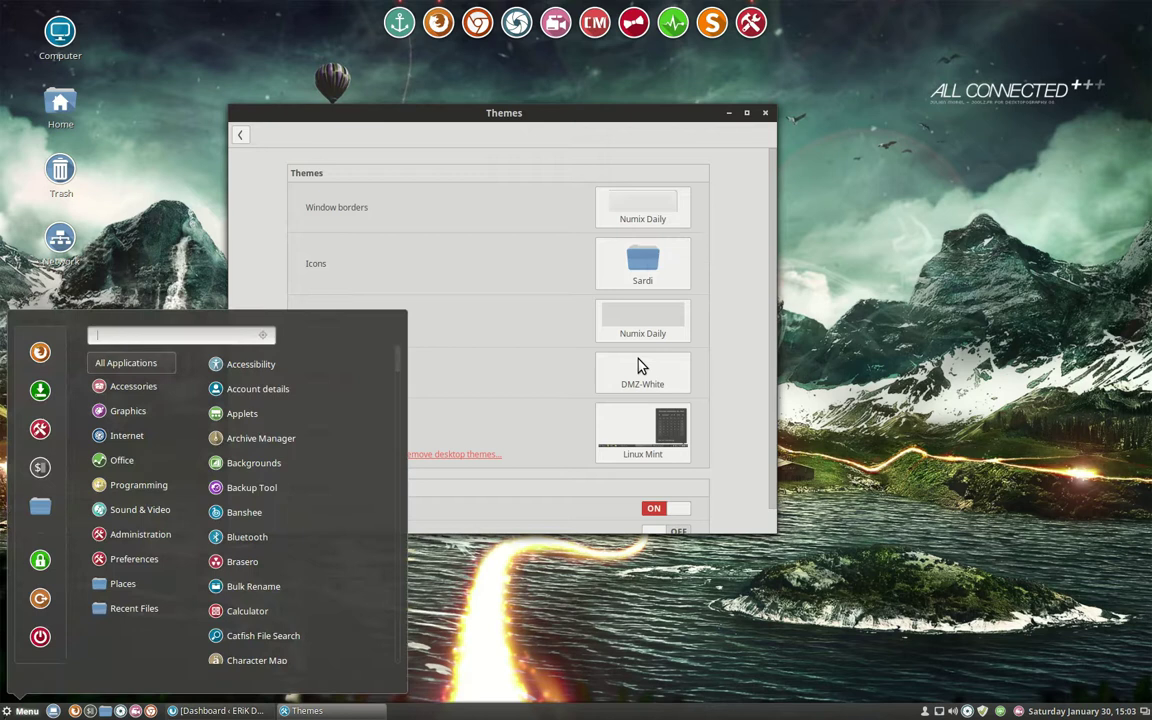
{"action": "left_click", "coordinate": [40, 428]}
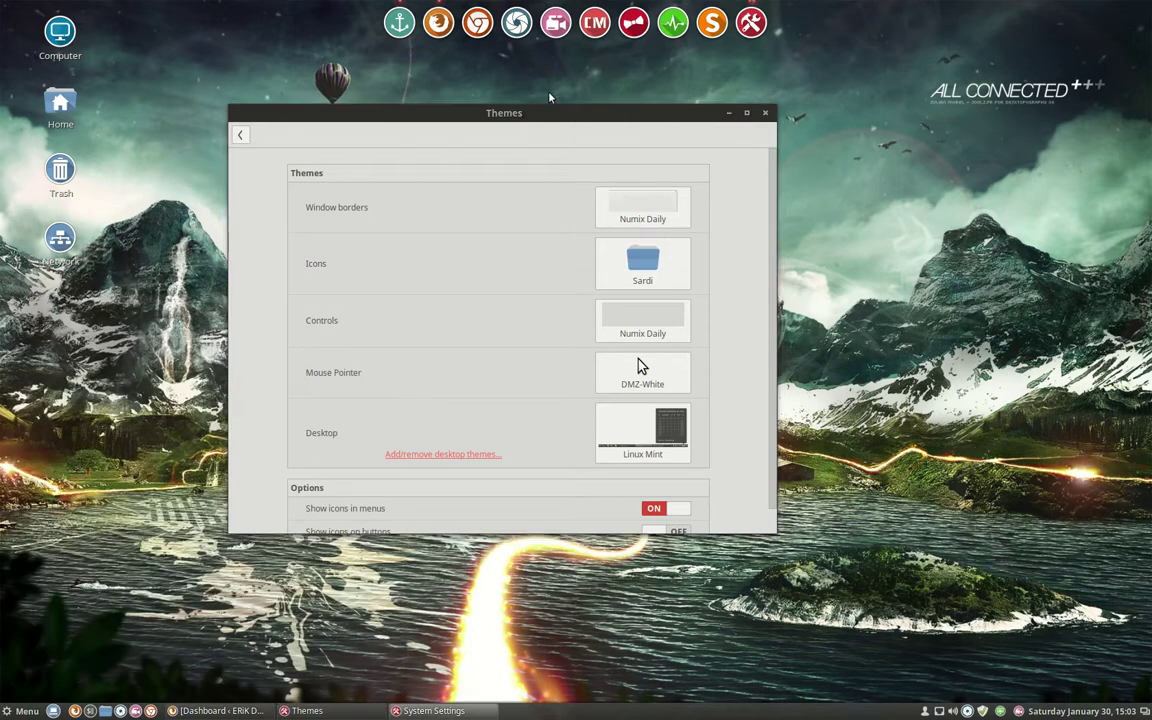
{"action": "left_click_drag", "start_coordinate": [542, 120], "coordinate": [828, 101]}
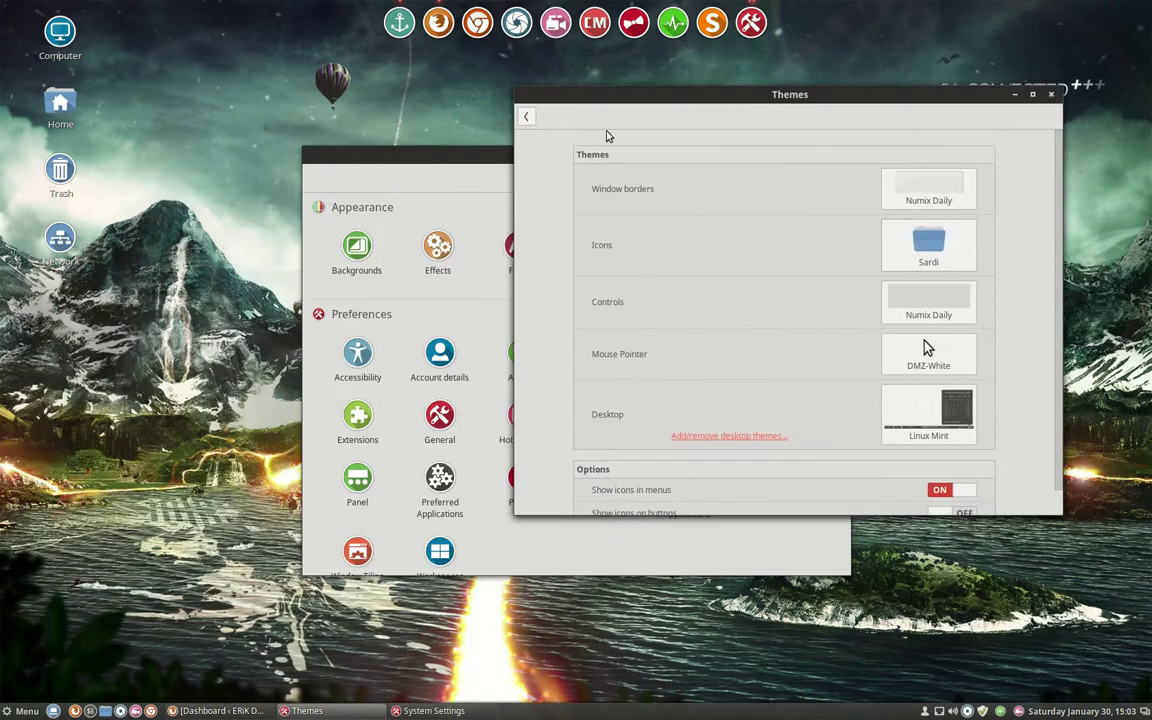
Open the Home folder in Nemo and arrange Home, System Settings and Themes side by side
{"action": "double_click", "coordinate": [40, 112]}
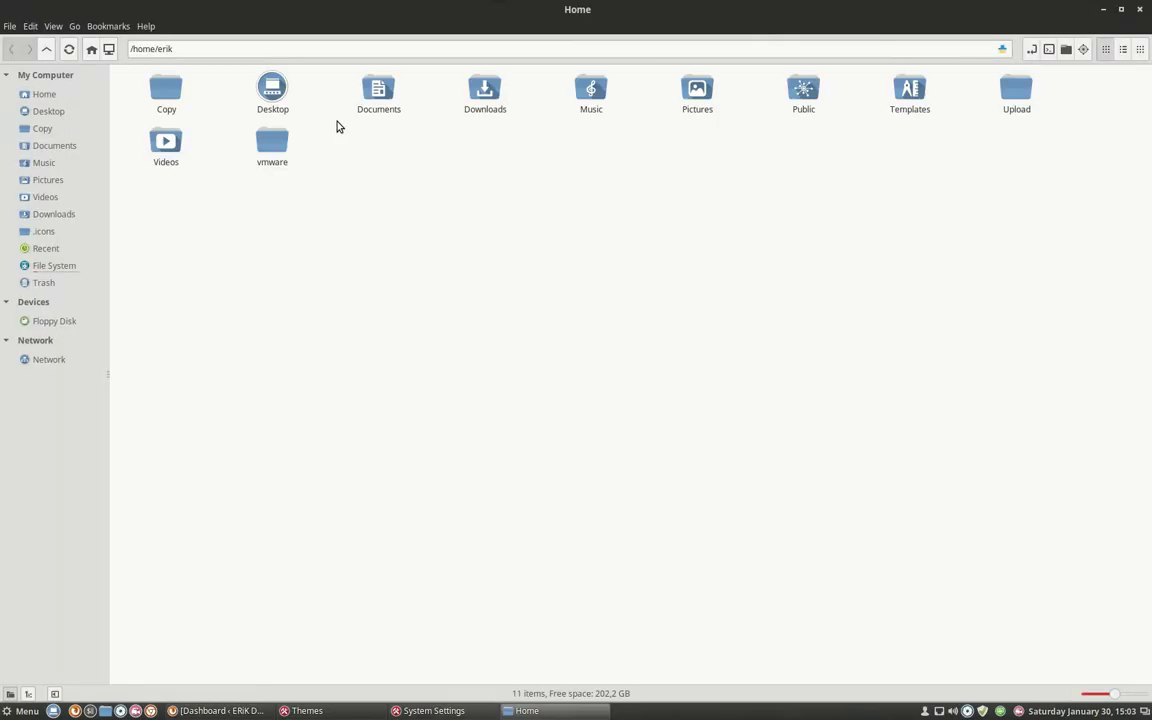
{"action": "mouse_move", "coordinate": [577, 9]}
{"action": "left_mouse_down"}
{"action": "mouse_move", "coordinate": [447, 97]}
{"action": "mouse_move", "coordinate": [323, 384]}
{"action": "mouse_move", "coordinate": [319, 420]}
{"action": "left_mouse_up"}
{"action": "left_click_drag", "start_coordinate": [428, 157], "coordinate": [271, 61]}
{"action": "left_click_drag", "start_coordinate": [860, 94], "coordinate": [909, 162]}
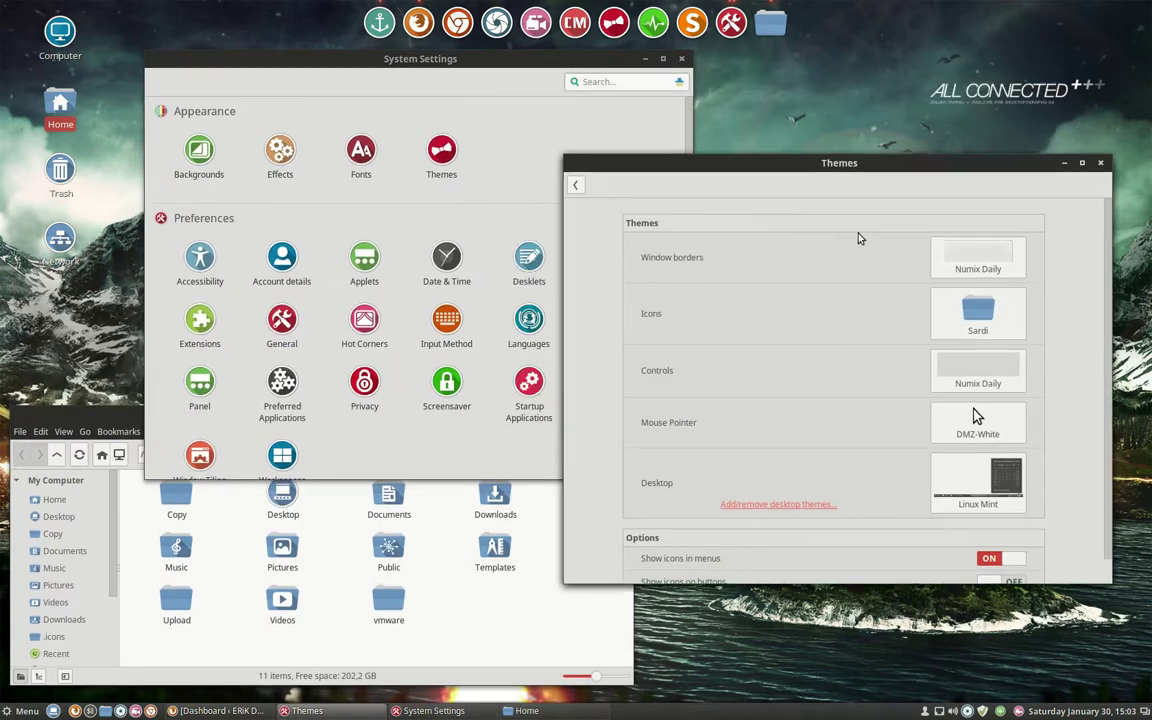
Compare Sardi Flexible icons on the Home folders, then restore the plain Sardi theme
{"action": "left_click", "coordinate": [977, 316]}
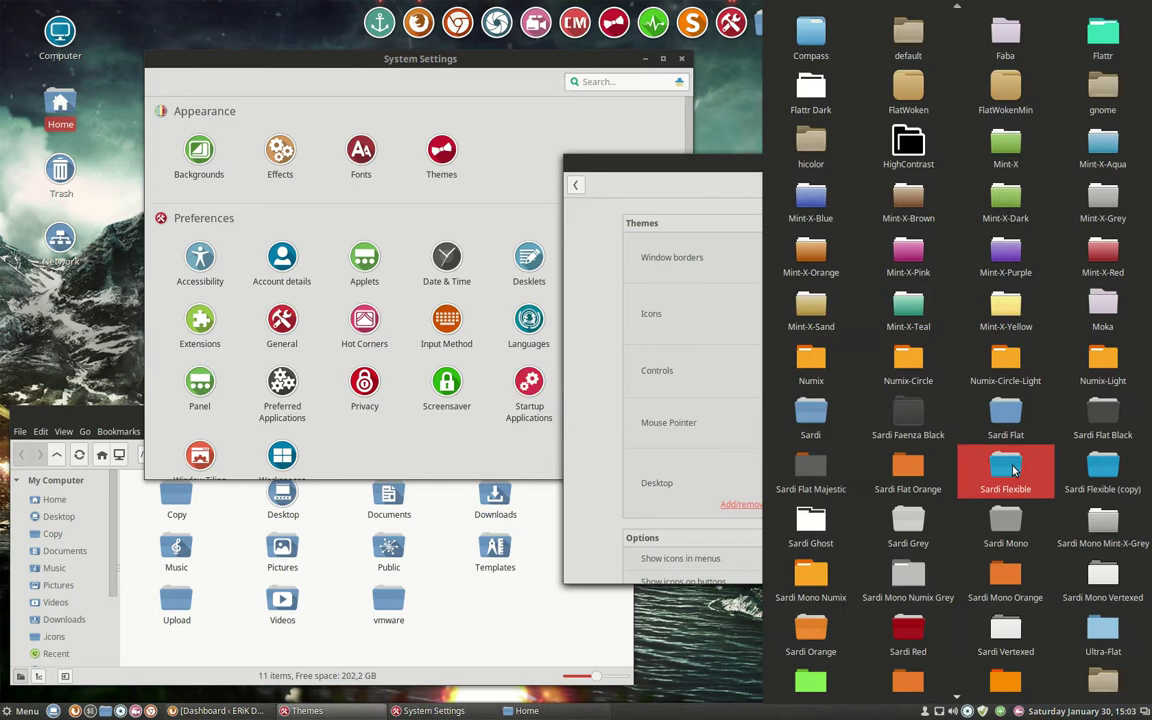
{"action": "left_click", "coordinate": [995, 484]}
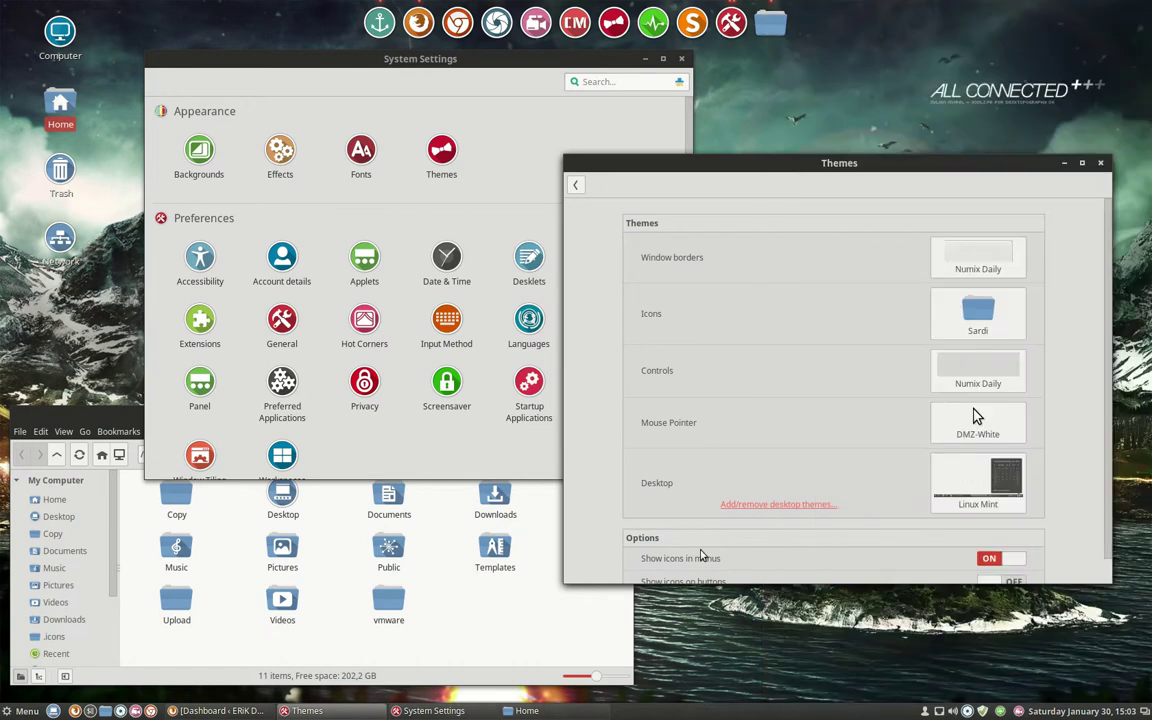
{"action": "left_click", "coordinate": [530, 632]}
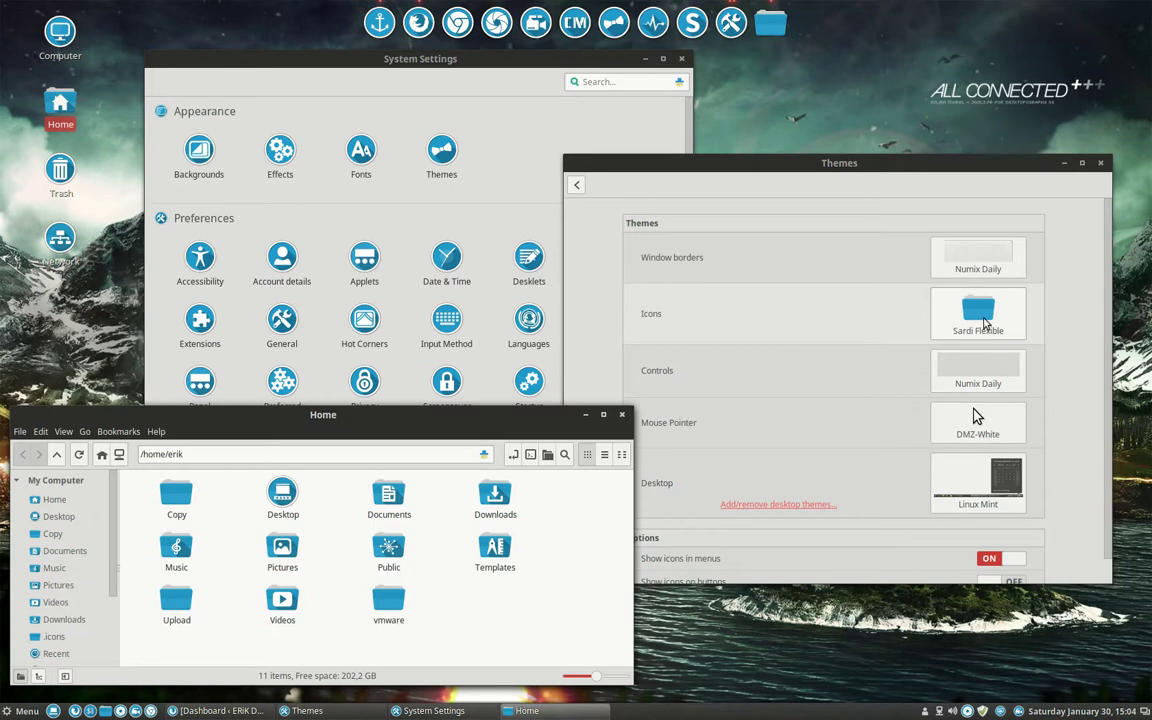
{"action": "left_click", "coordinate": [985, 292]}
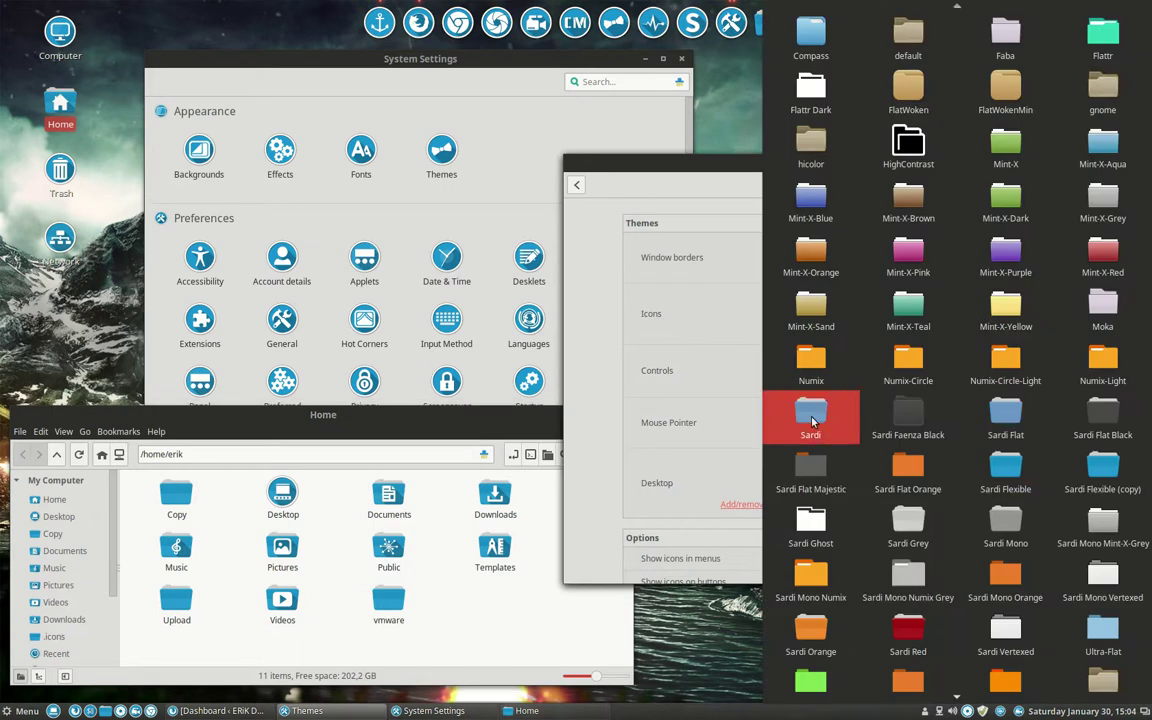
{"action": "left_click", "coordinate": [813, 422]}
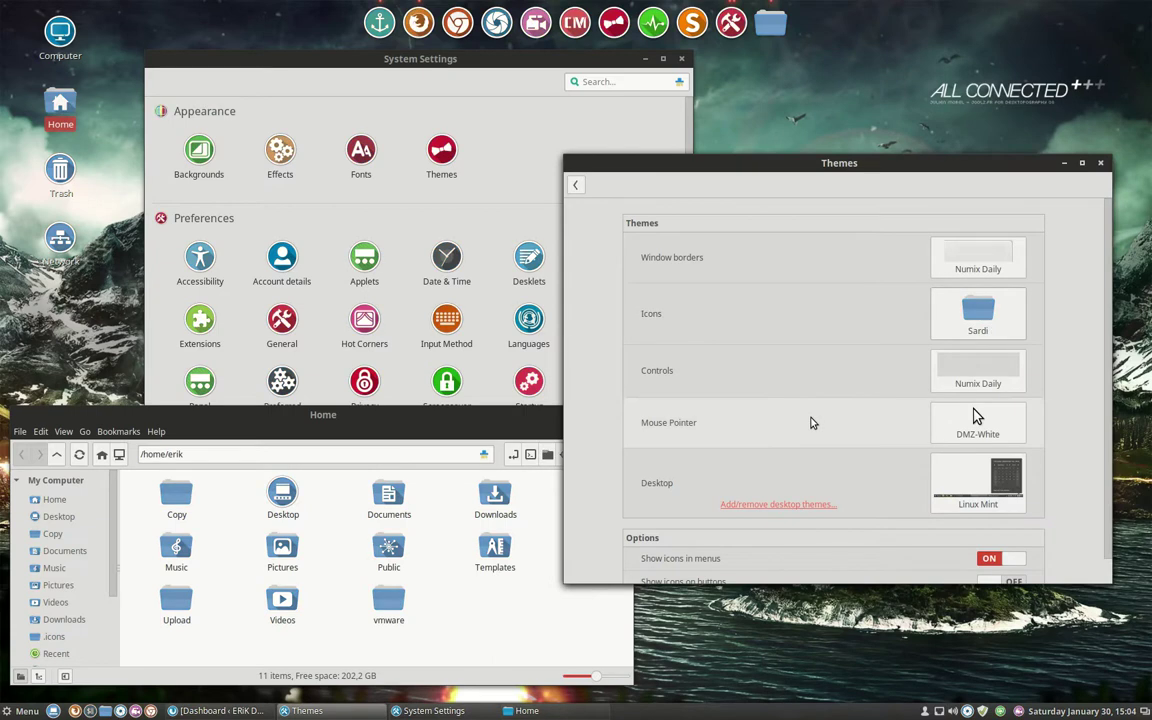
Try Sardi Faenza Black icons, then apply Sardi Flat Majestic and reopen the icon list
{"action": "left_click", "coordinate": [978, 312]}
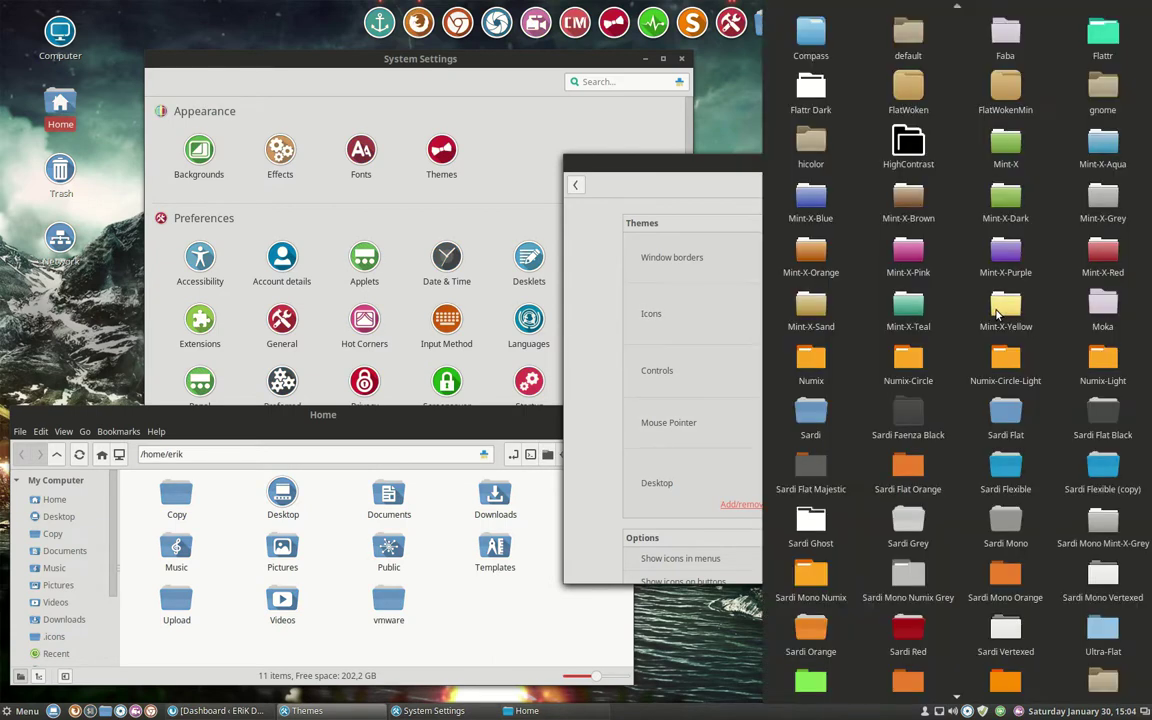
{"action": "left_click", "coordinate": [898, 428]}
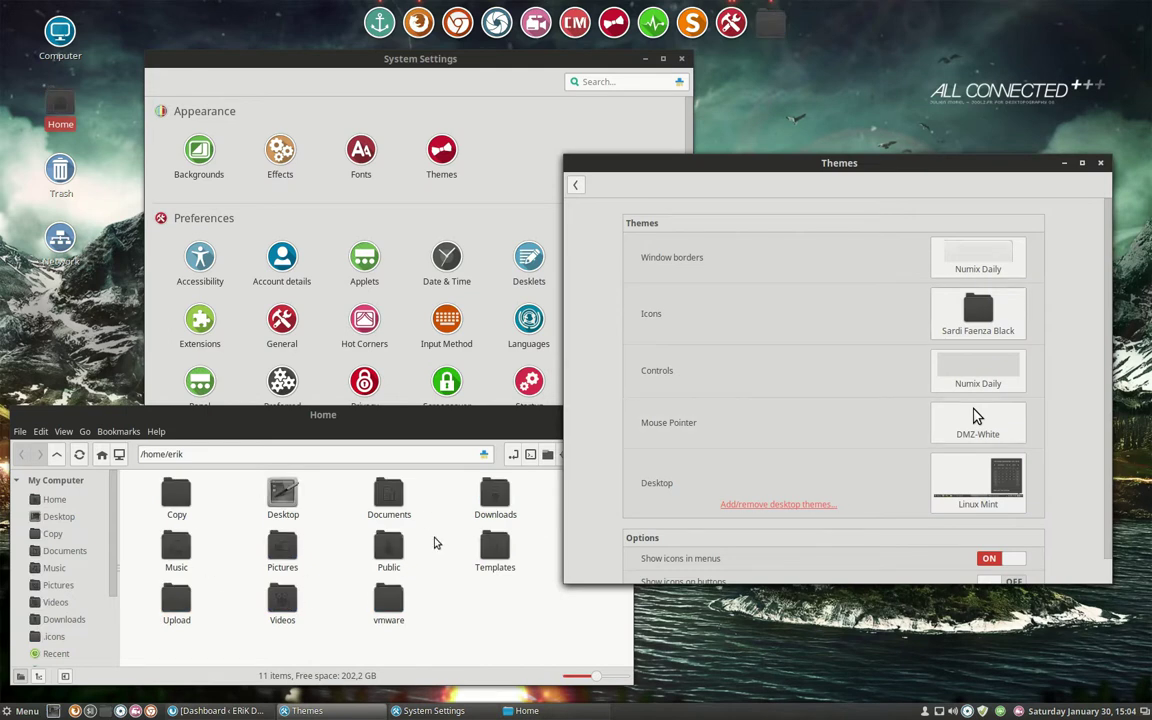
{"action": "left_click", "coordinate": [978, 315]}
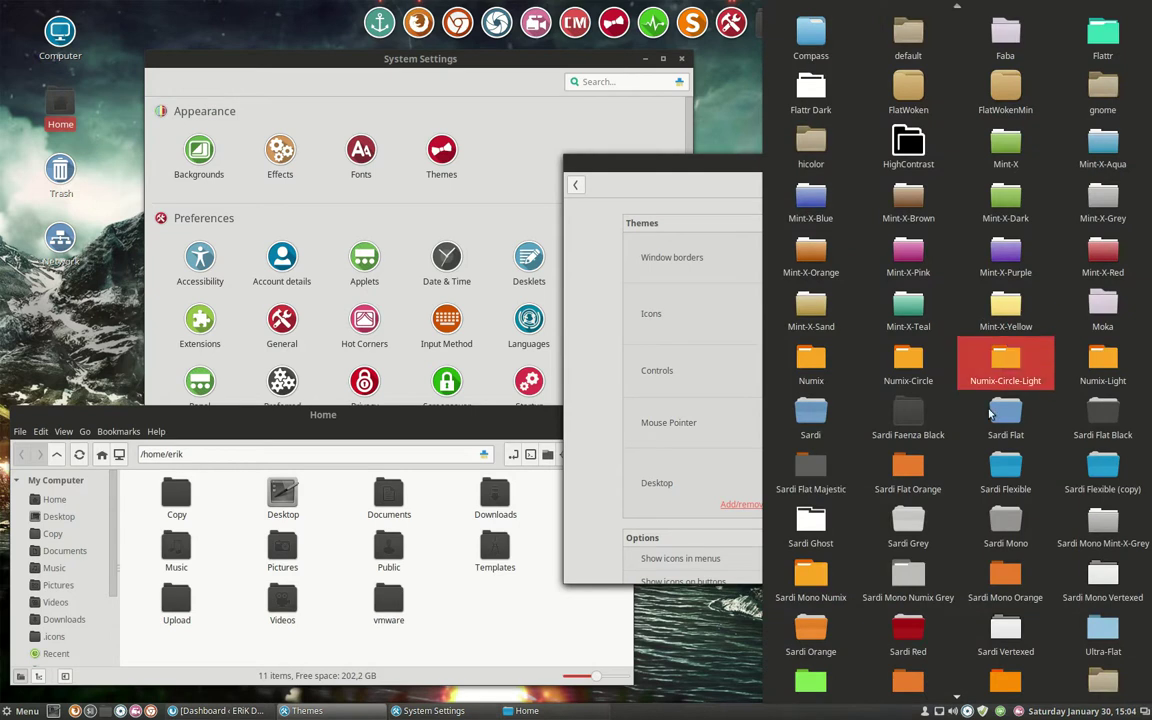
{"action": "left_click", "coordinate": [818, 483]}
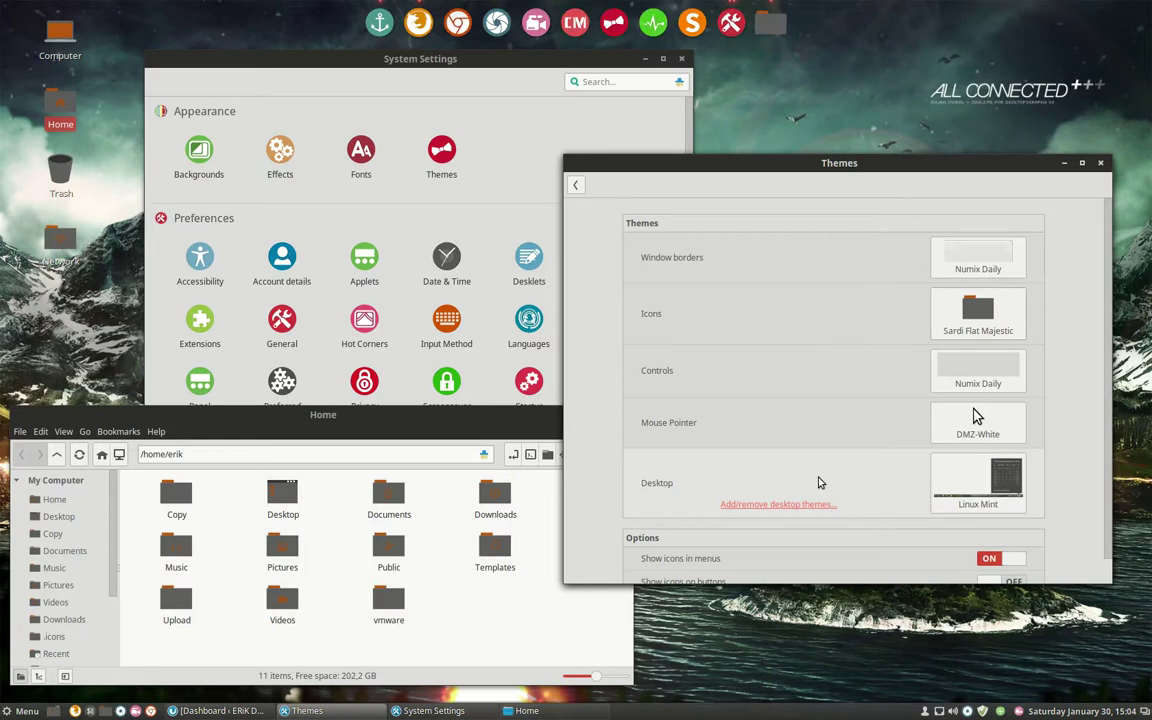
{"action": "left_click", "coordinate": [978, 320]}
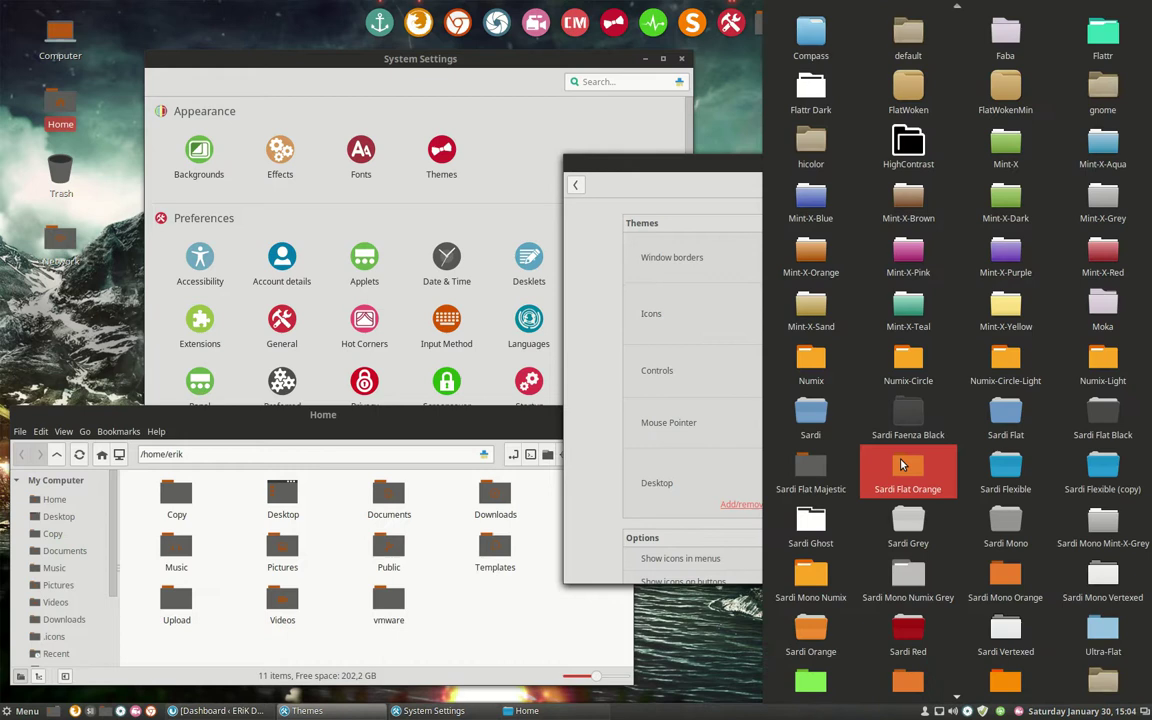
Apply the orange Sardi Flat Orange icon theme and reopen the icon list
{"action": "key", "text": "Escape"}
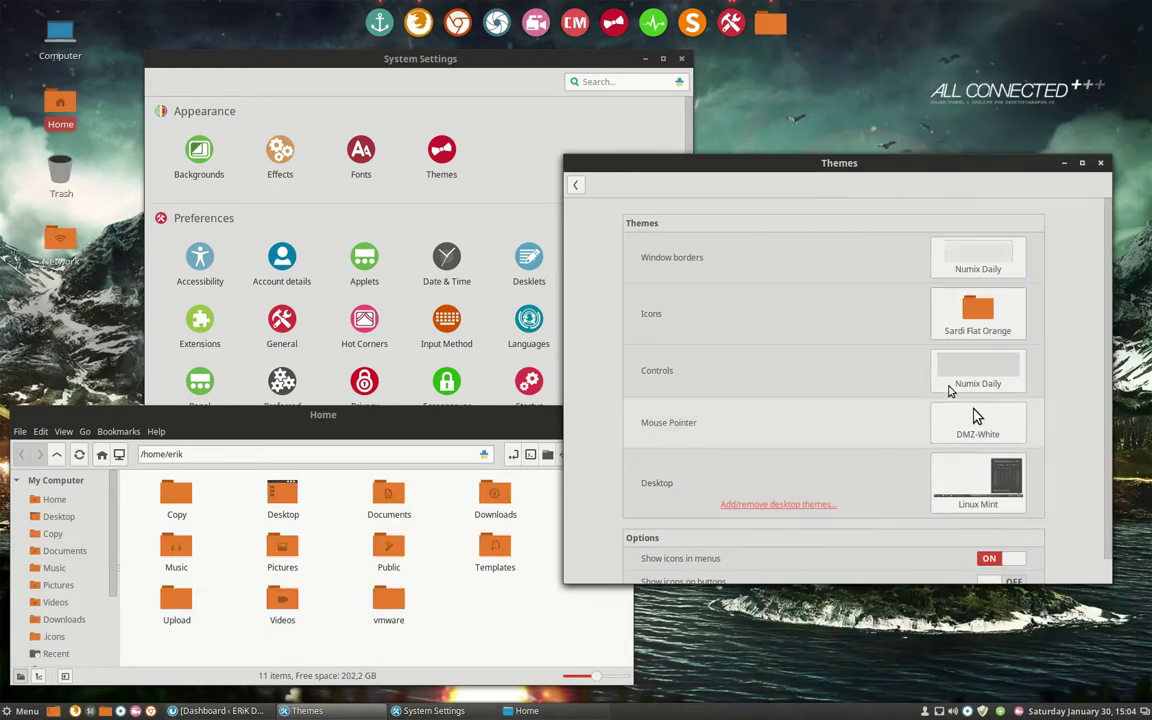
{"action": "left_click", "coordinate": [978, 320]}
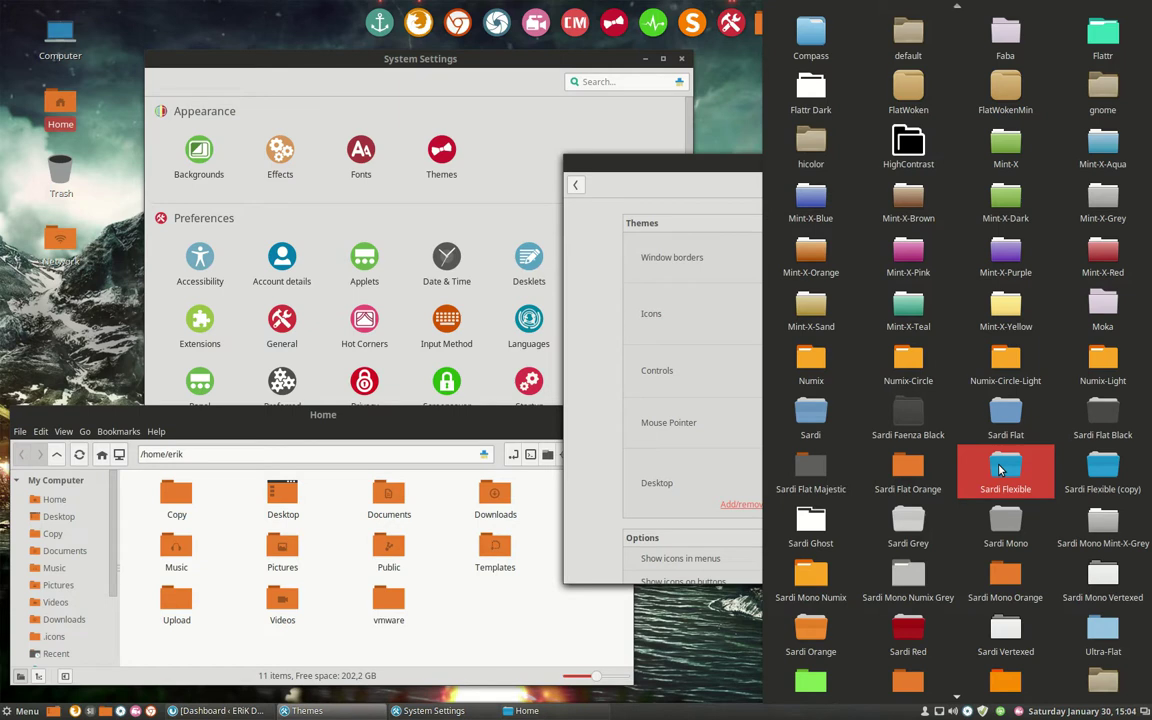
Apply Sardi Flat Black icons, then reopen and dismiss the icon theme list
{"action": "key", "text": "Escape"}
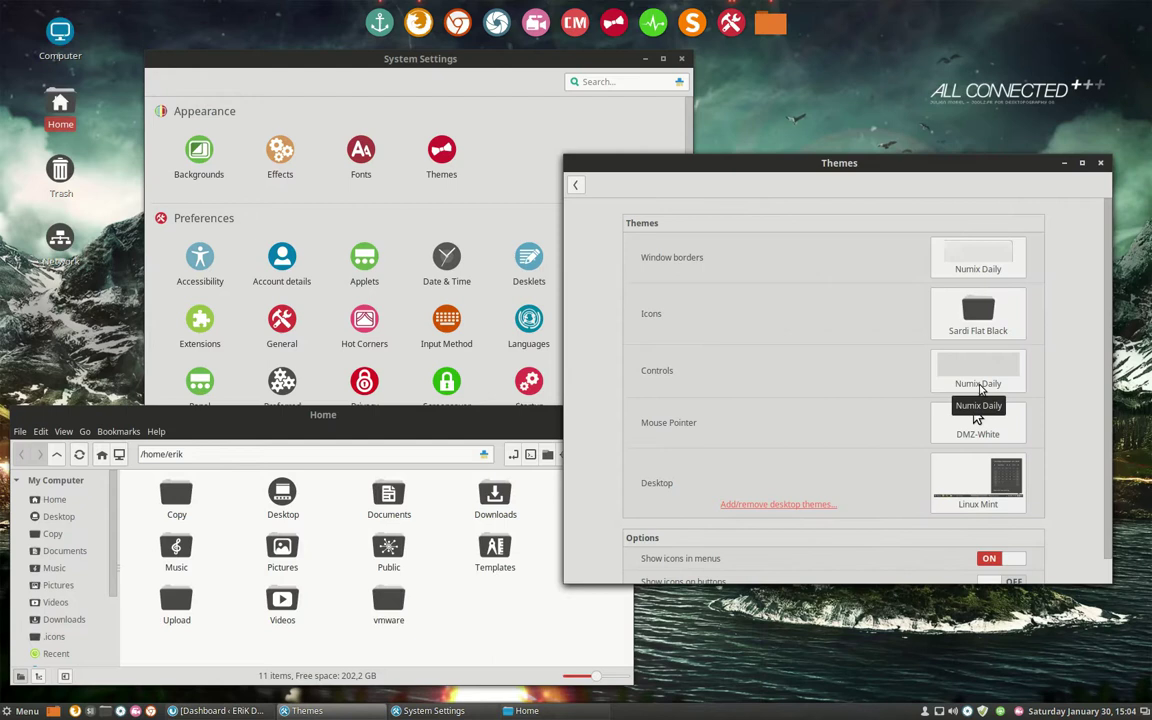
{"action": "left_click", "coordinate": [983, 327]}
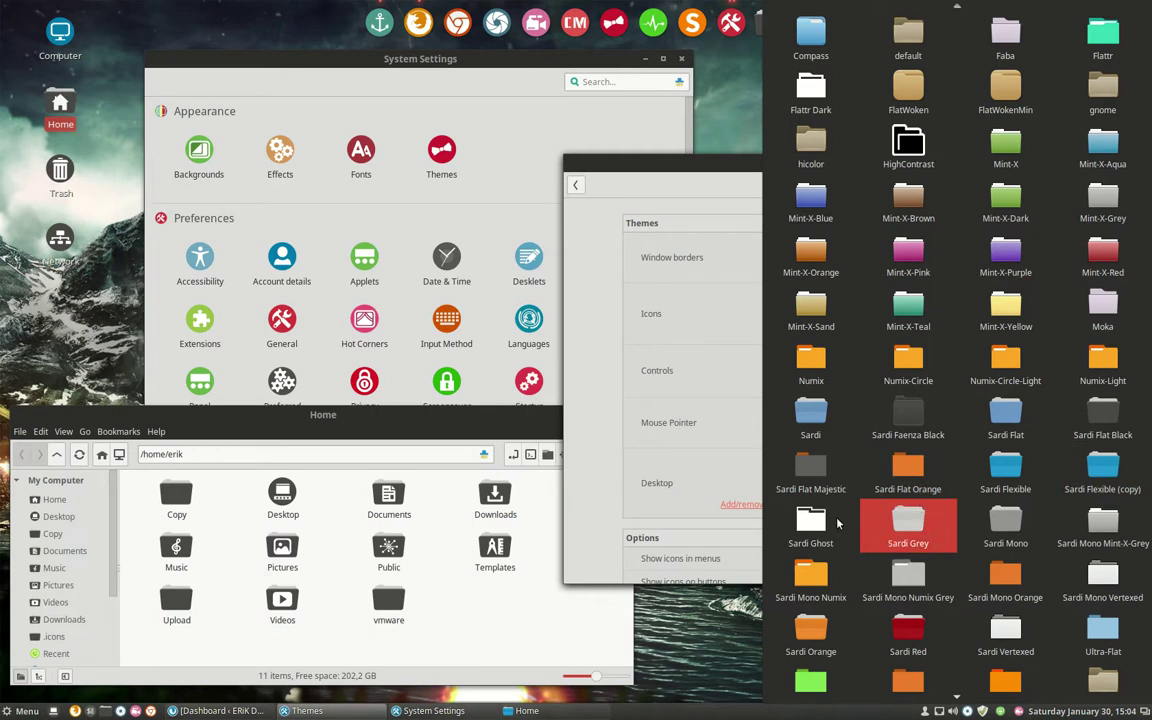
{"action": "left_click", "coordinate": [823, 524]}
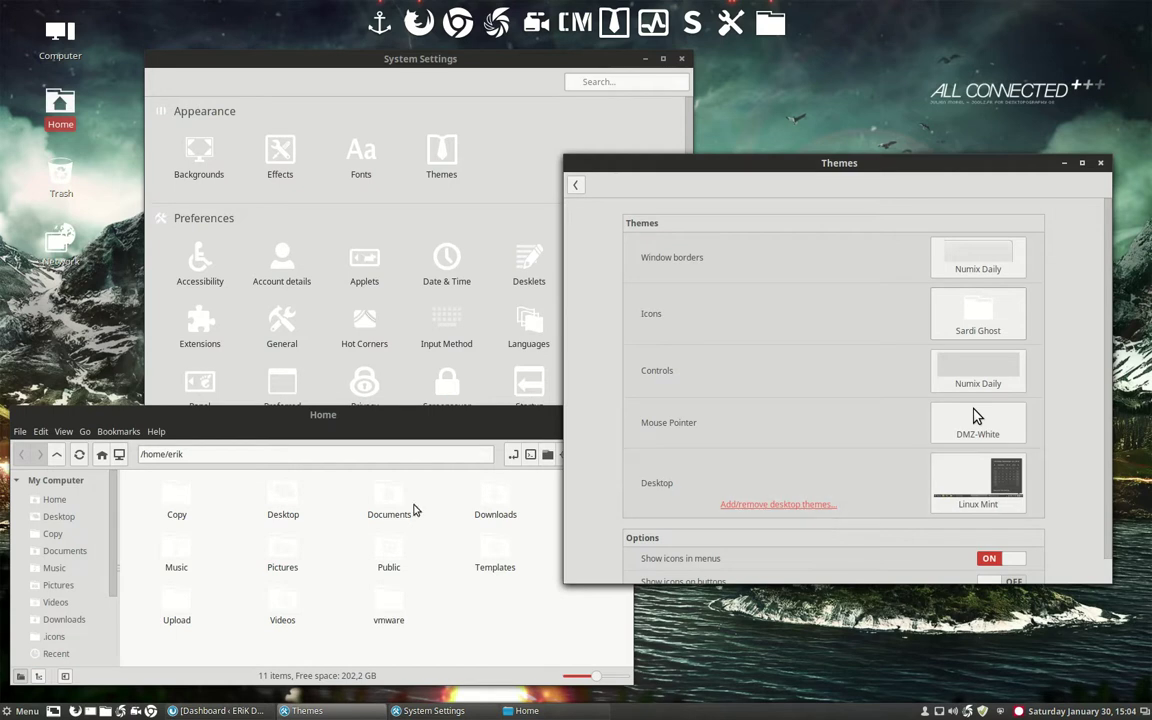
Select all Home folders in Nemo, then open and dismiss the icon list, keeping Sardi Ghost
{"action": "mouse_move", "coordinate": [144, 484]}
{"action": "left_mouse_down"}
{"action": "mouse_move", "coordinate": [302, 630]}
{"action": "mouse_move", "coordinate": [580, 652]}
{"action": "left_mouse_up"}
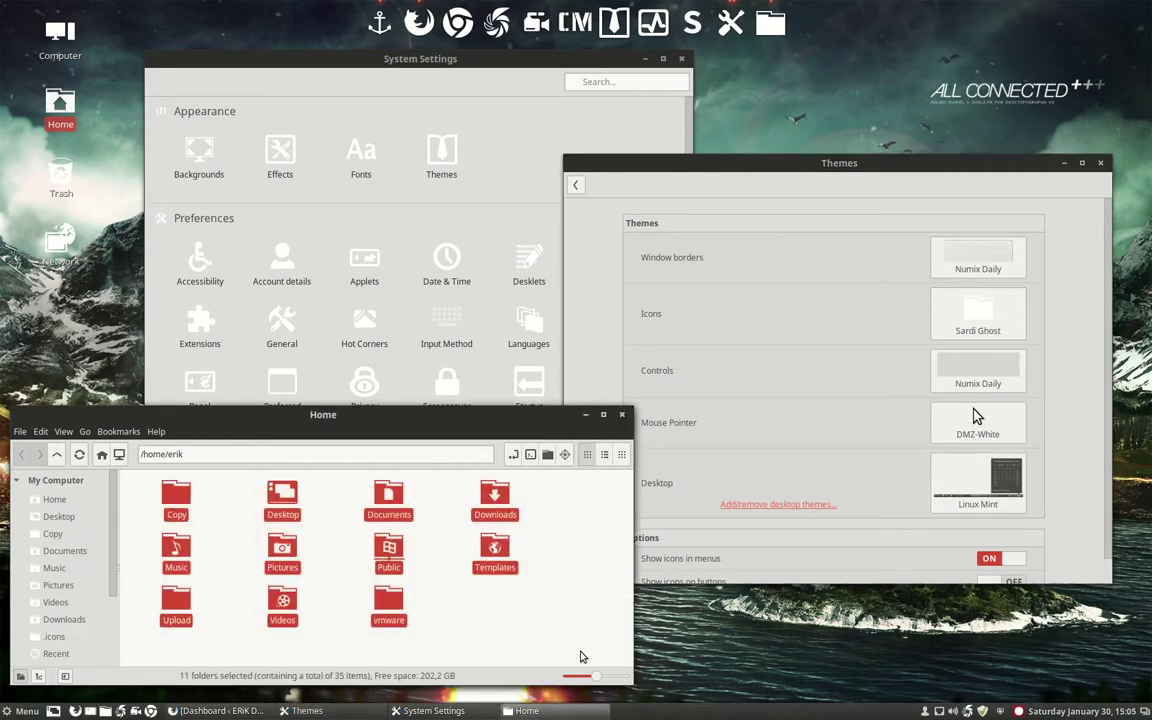
{"action": "left_click", "coordinate": [988, 322]}
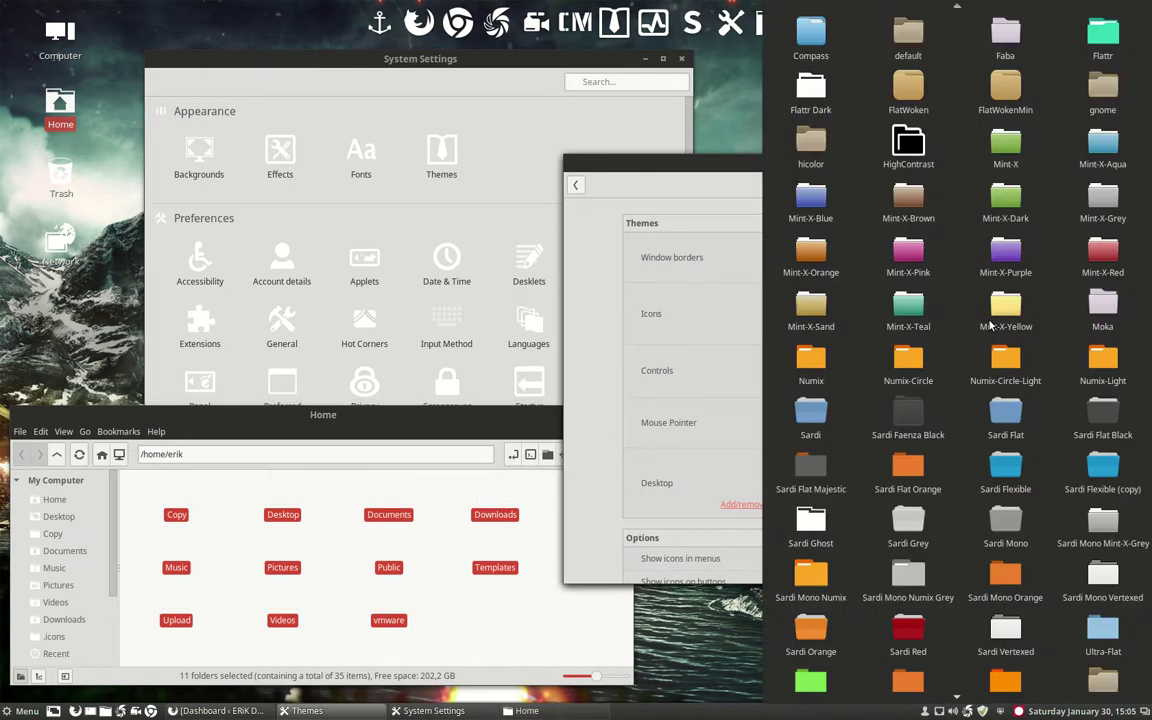
{"action": "left_click", "coordinate": [811, 525]}
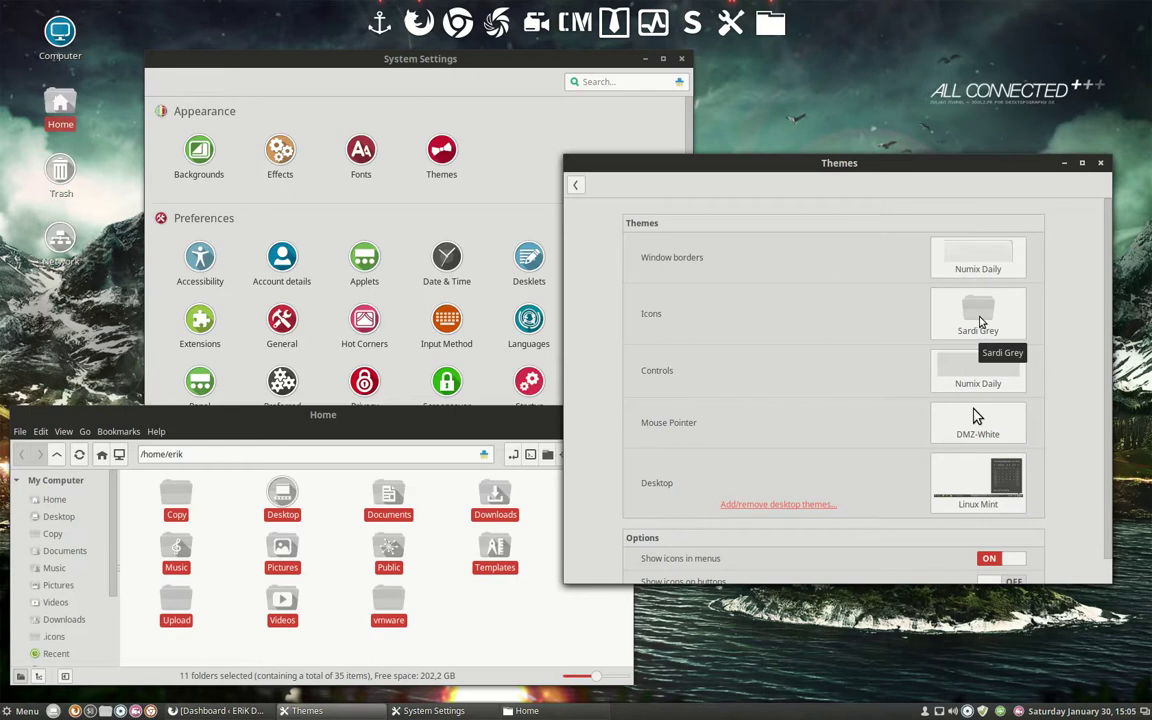
{"action": "left_click", "coordinate": [980, 320]}
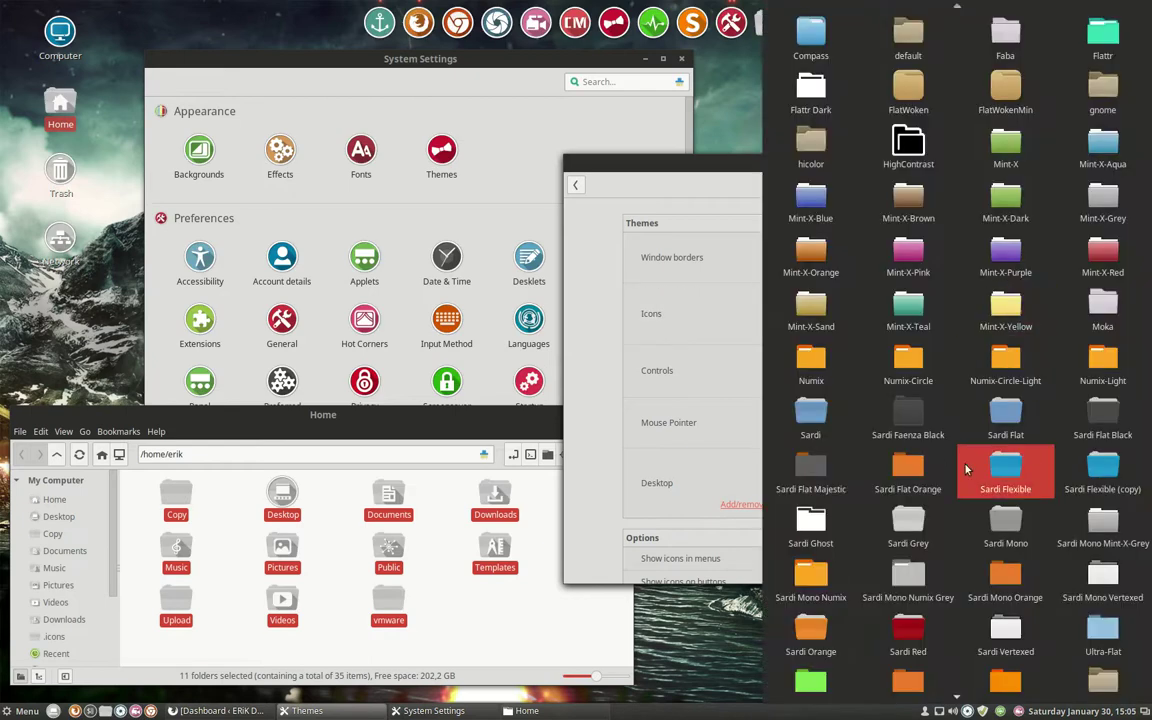
{"action": "left_click", "coordinate": [994, 510]}
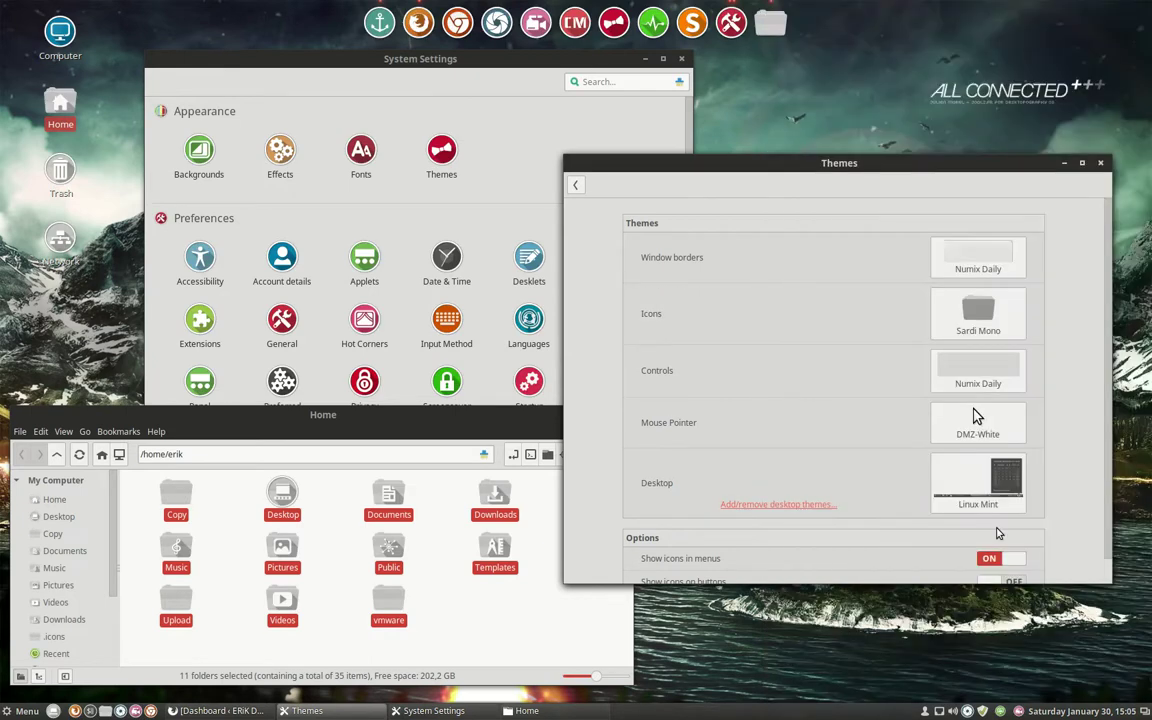
{"action": "left_click", "coordinate": [980, 316]}
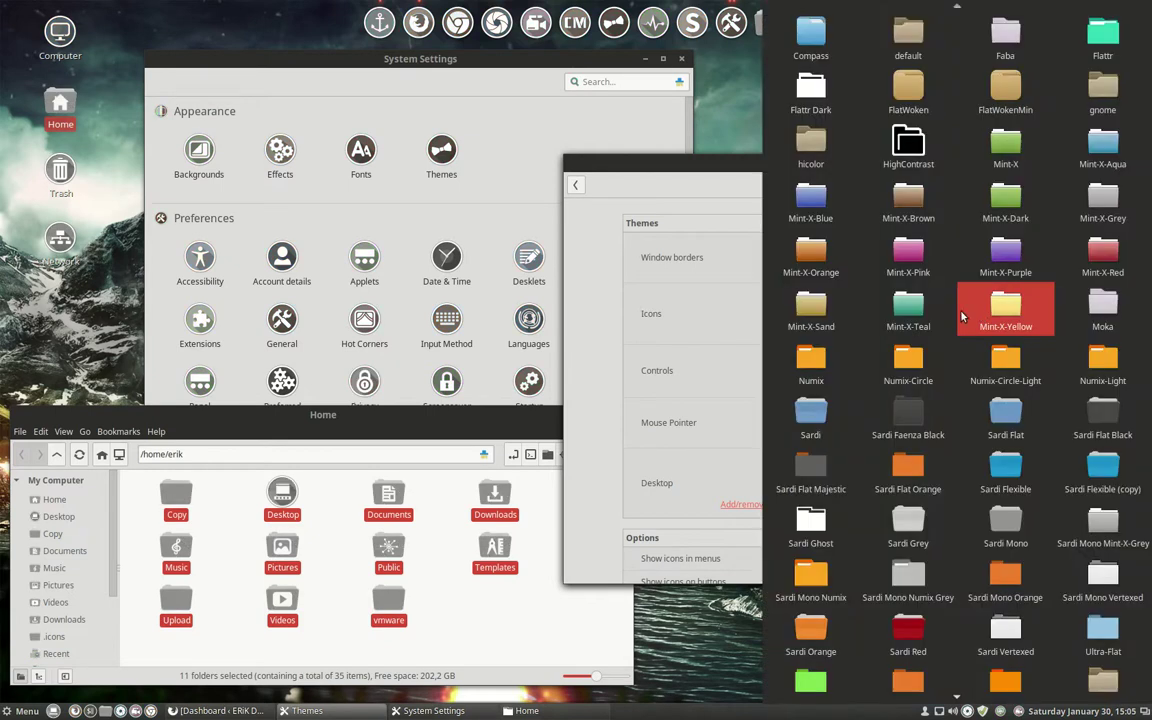
{"action": "left_click", "coordinate": [585, 178]}
{"action": "left_click", "coordinate": [22, 710]}
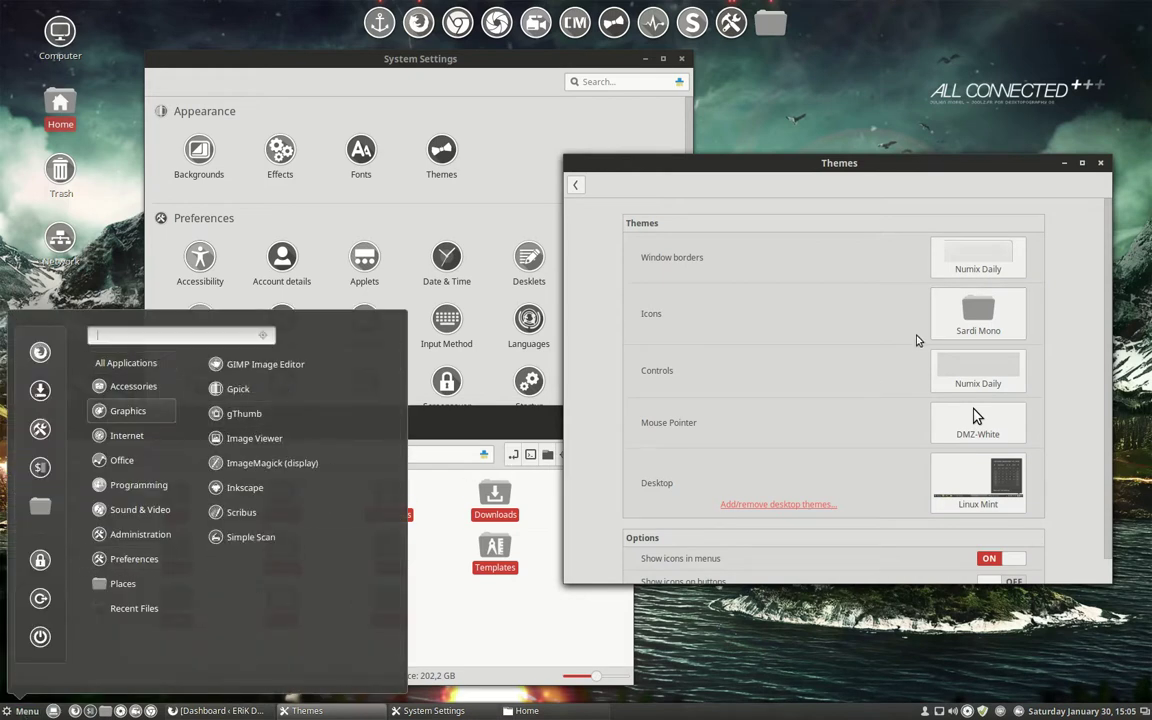
{"action": "left_click", "coordinate": [970, 318]}
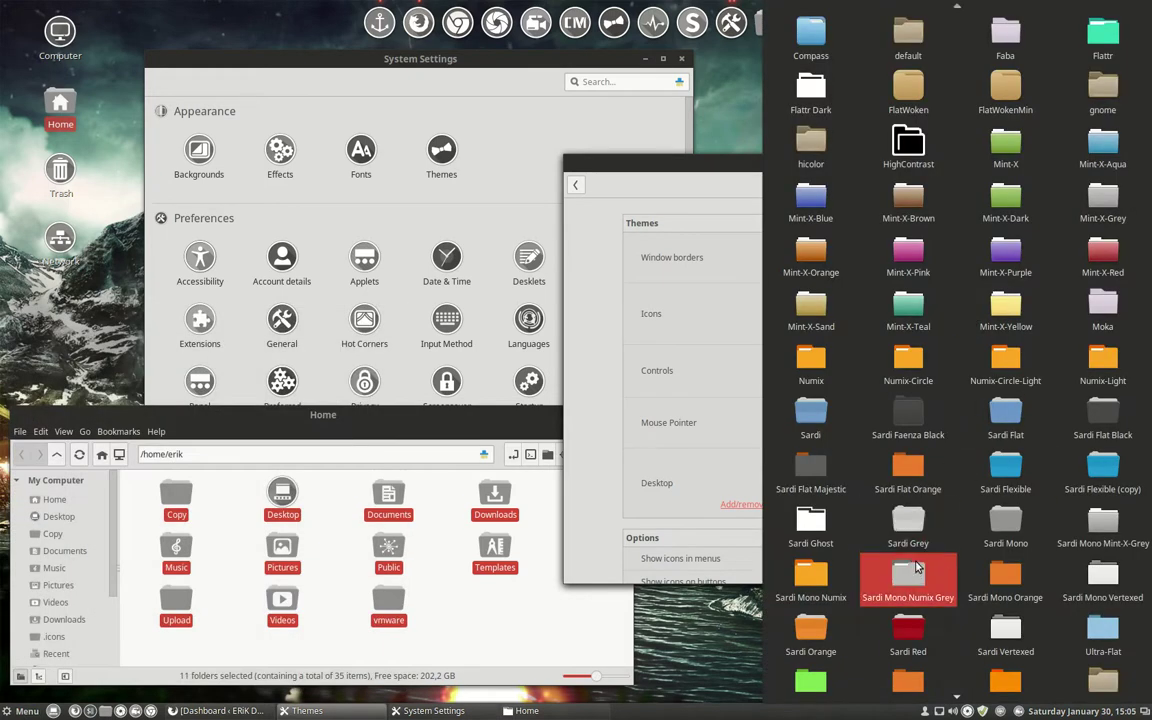
Apply Sardi Mono Mint-X-Grey icons and deselect the Home folders
{"action": "left_click", "coordinate": [1100, 528]}
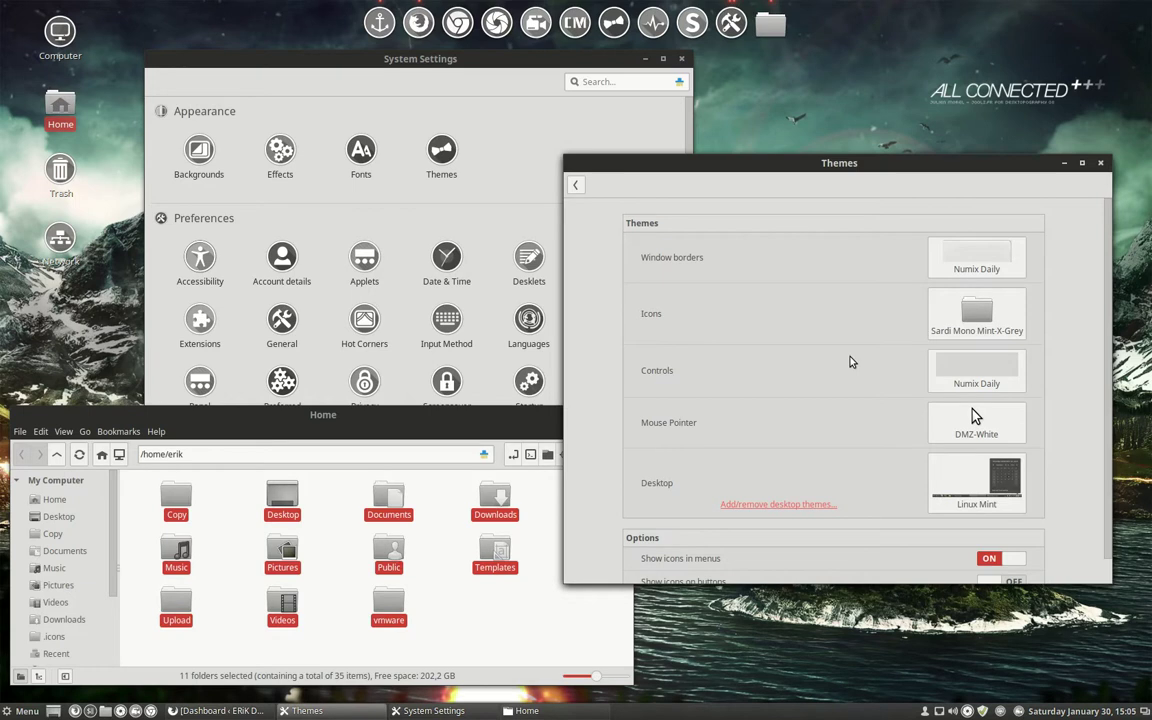
{"action": "left_click", "coordinate": [489, 628]}
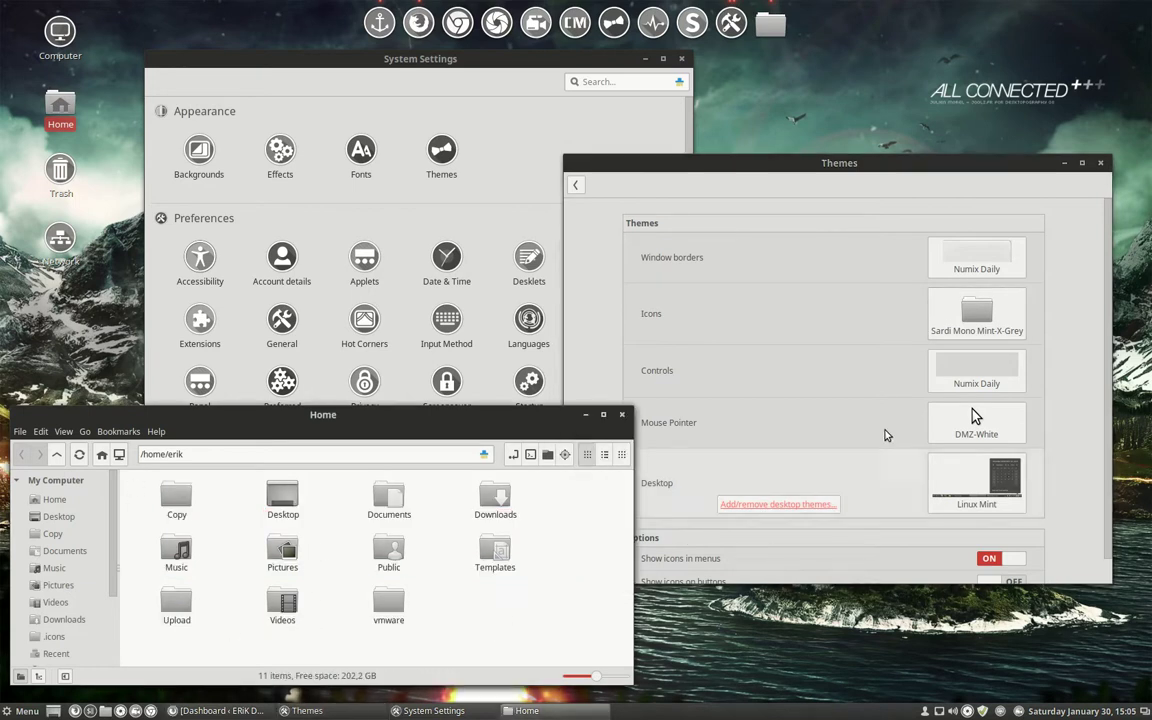
Try the orange Sardi Mono Numix icons, then apply Sardi Mono Numix Grey
{"action": "left_click", "coordinate": [977, 317]}
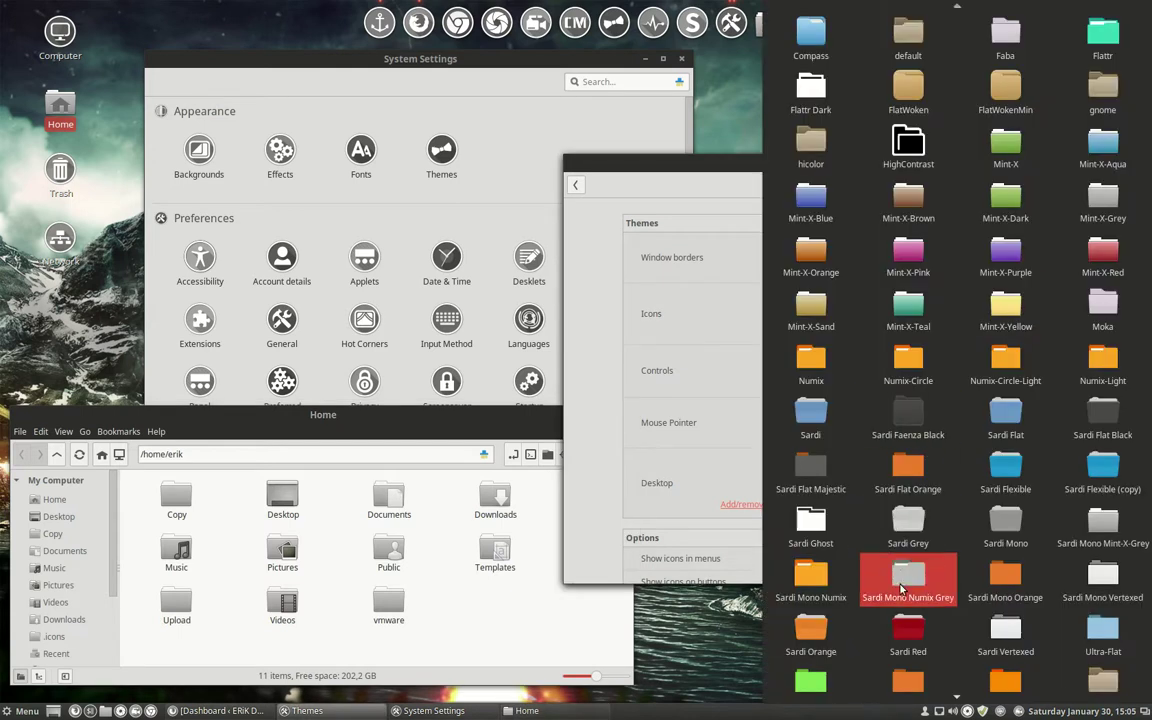
{"action": "left_click", "coordinate": [742, 522]}
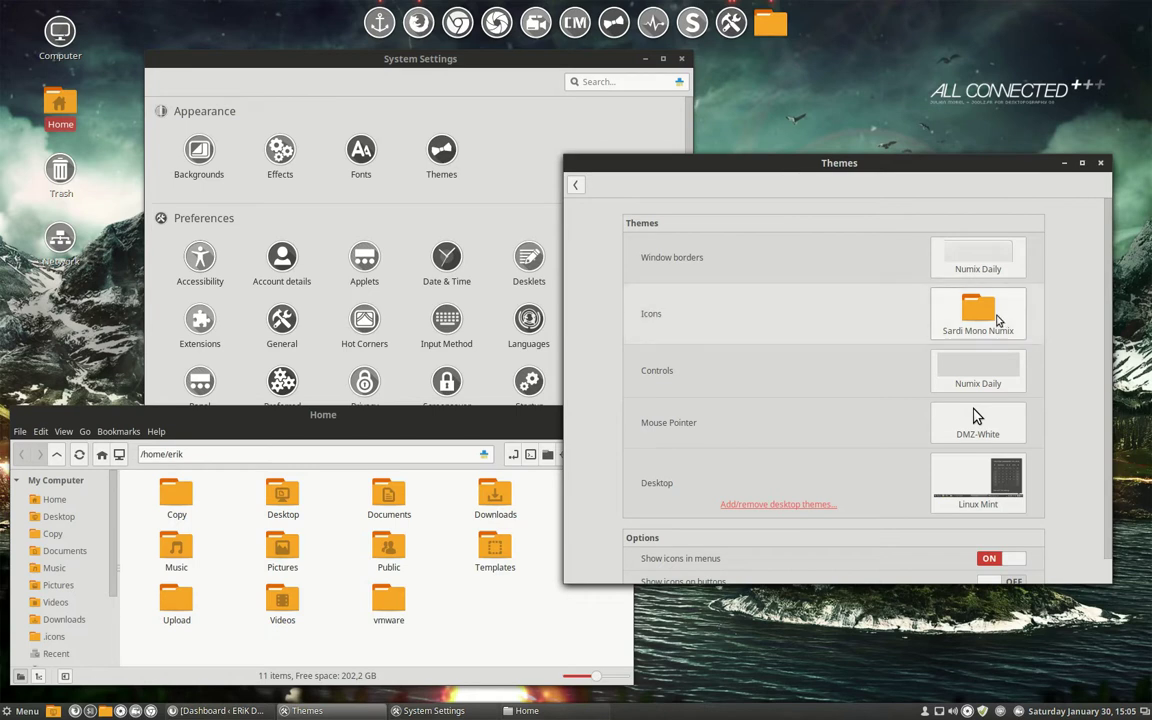
{"action": "left_click", "coordinate": [893, 290]}
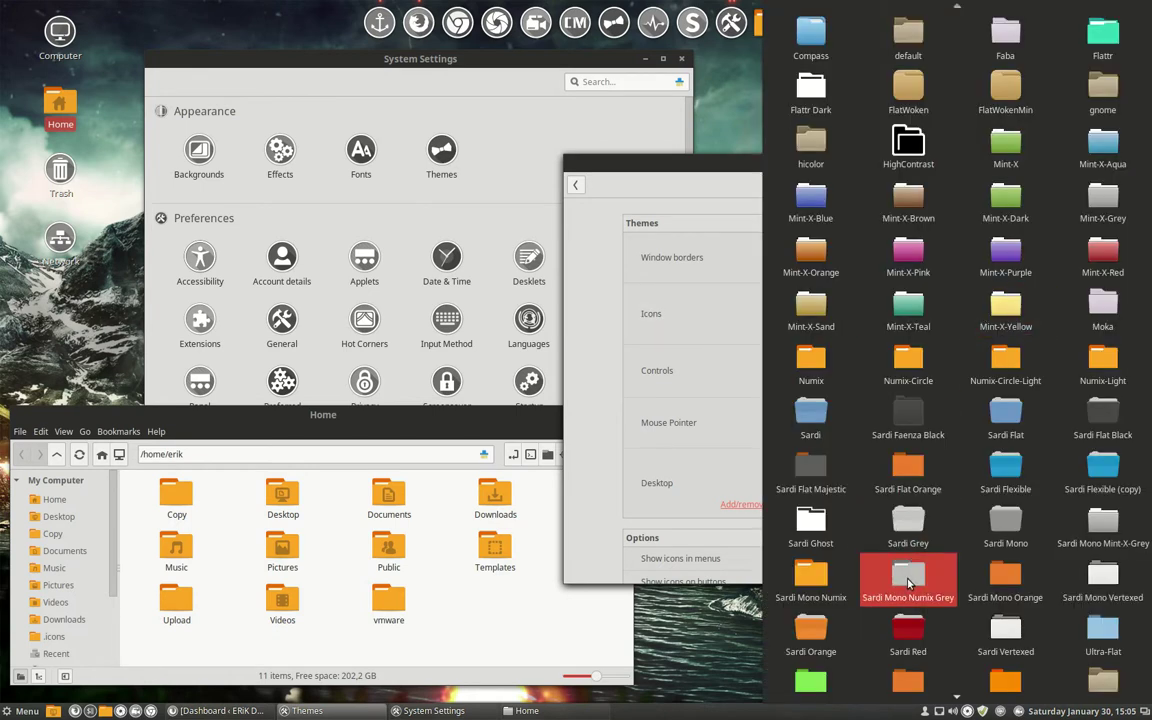
{"action": "key", "text": "Escape"}
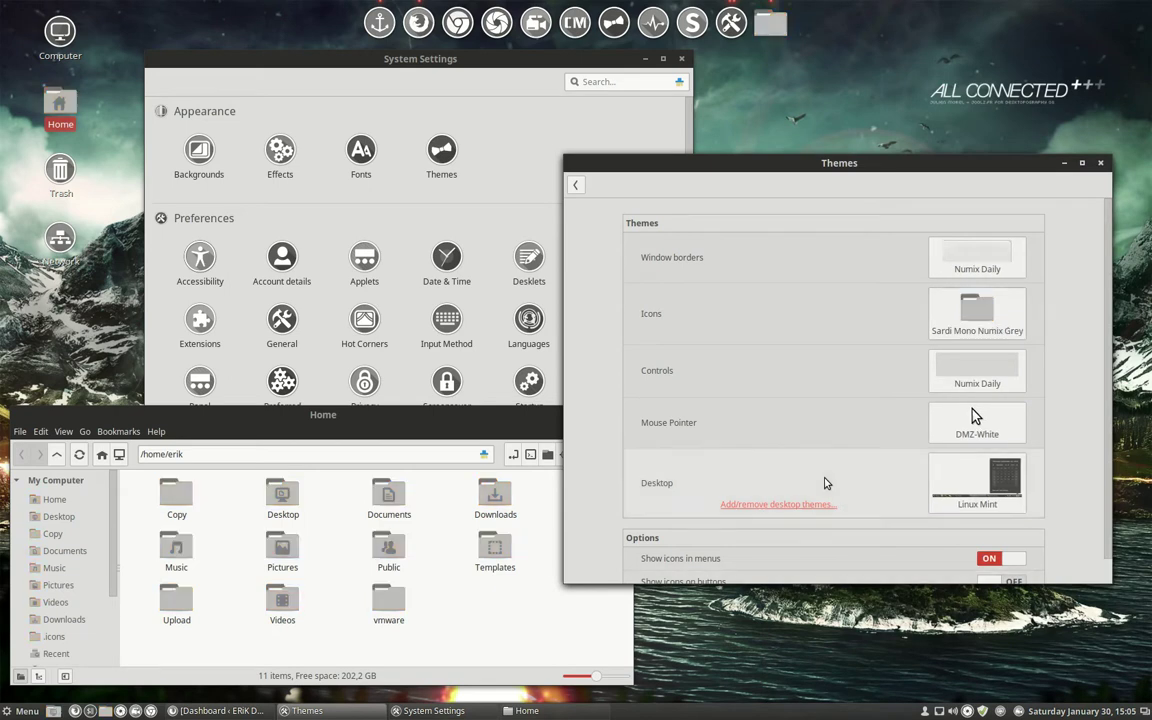
Try Sardi Mono Orange icons, then apply Sardi Mono Vertexed
{"action": "left_click", "coordinate": [975, 330]}
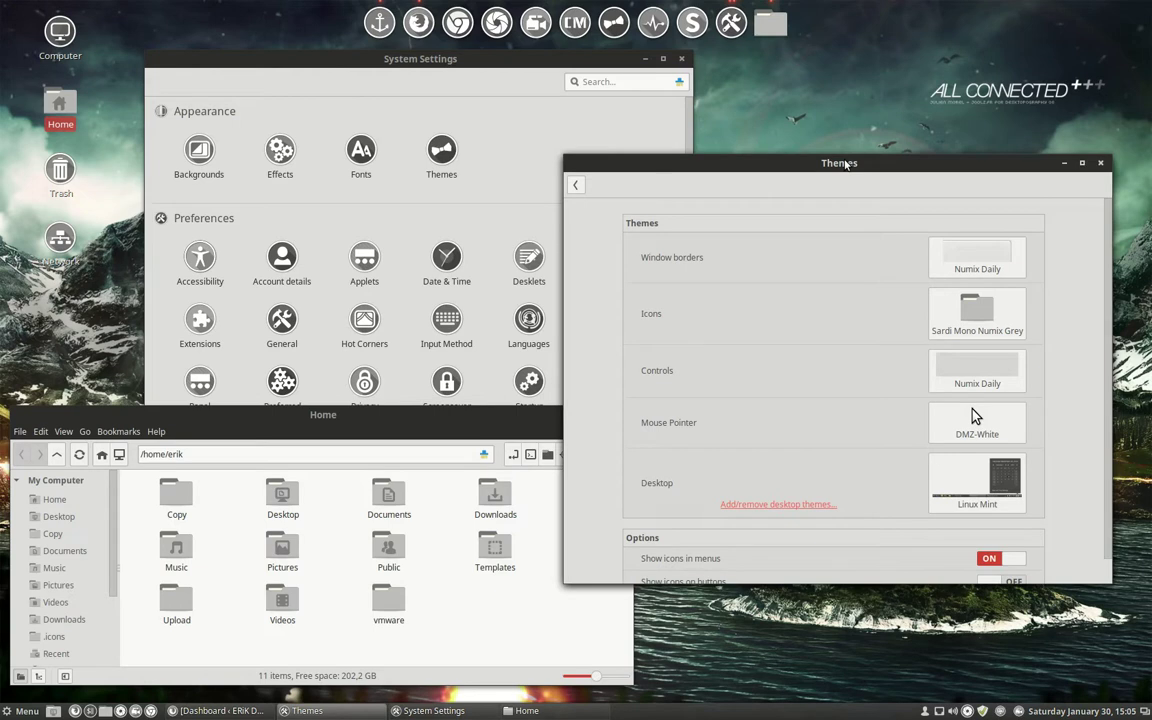
{"action": "left_click", "coordinate": [979, 294]}
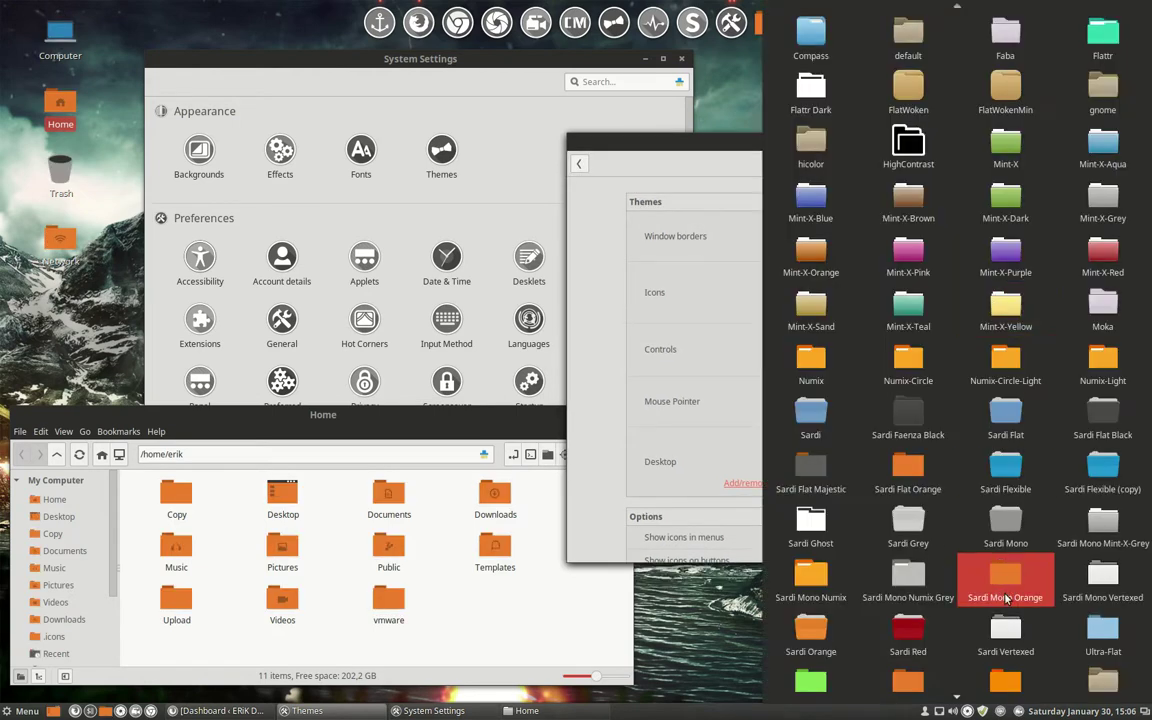
{"action": "left_click", "coordinate": [1103, 578]}
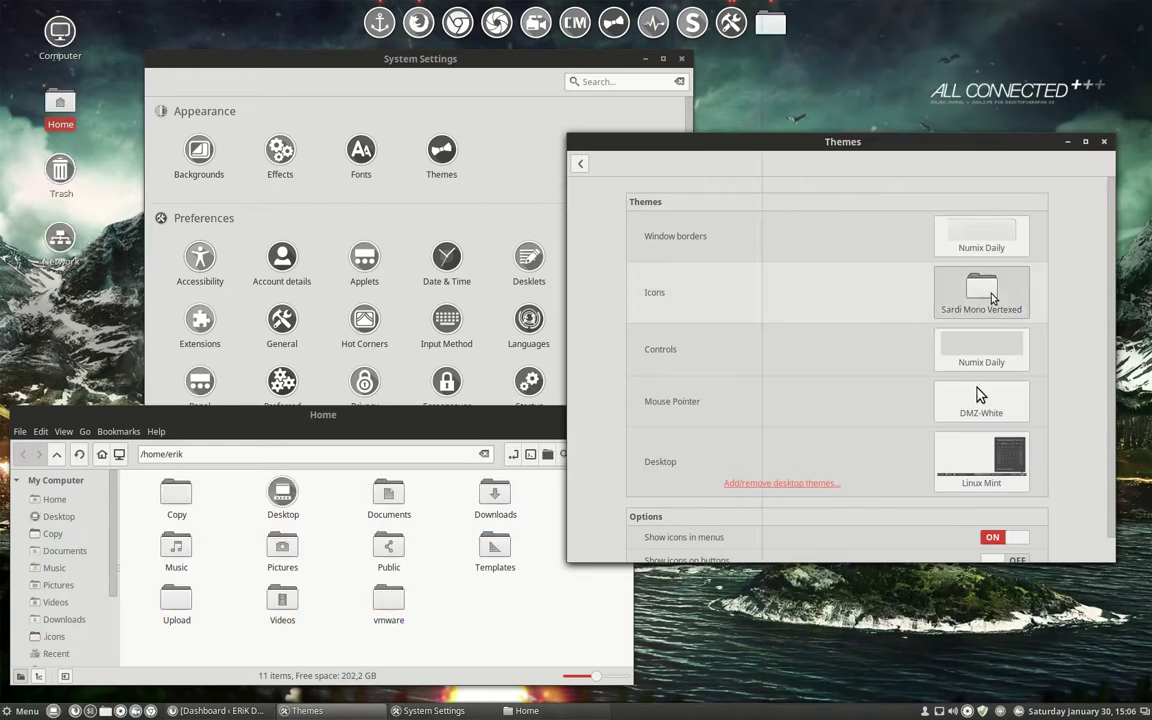
Apply the Sardi Orange icon theme briefly, then switch the icons to Sardi Red
{"action": "left_click", "coordinate": [985, 297]}
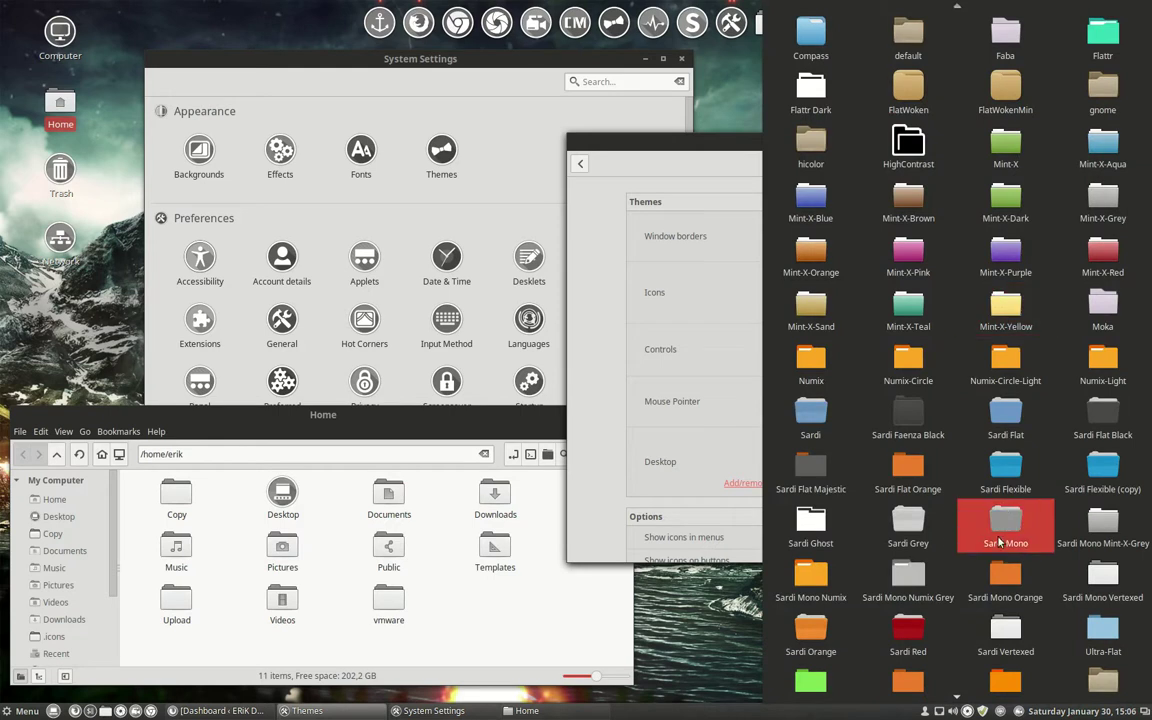
{"action": "left_click", "coordinate": [815, 632]}
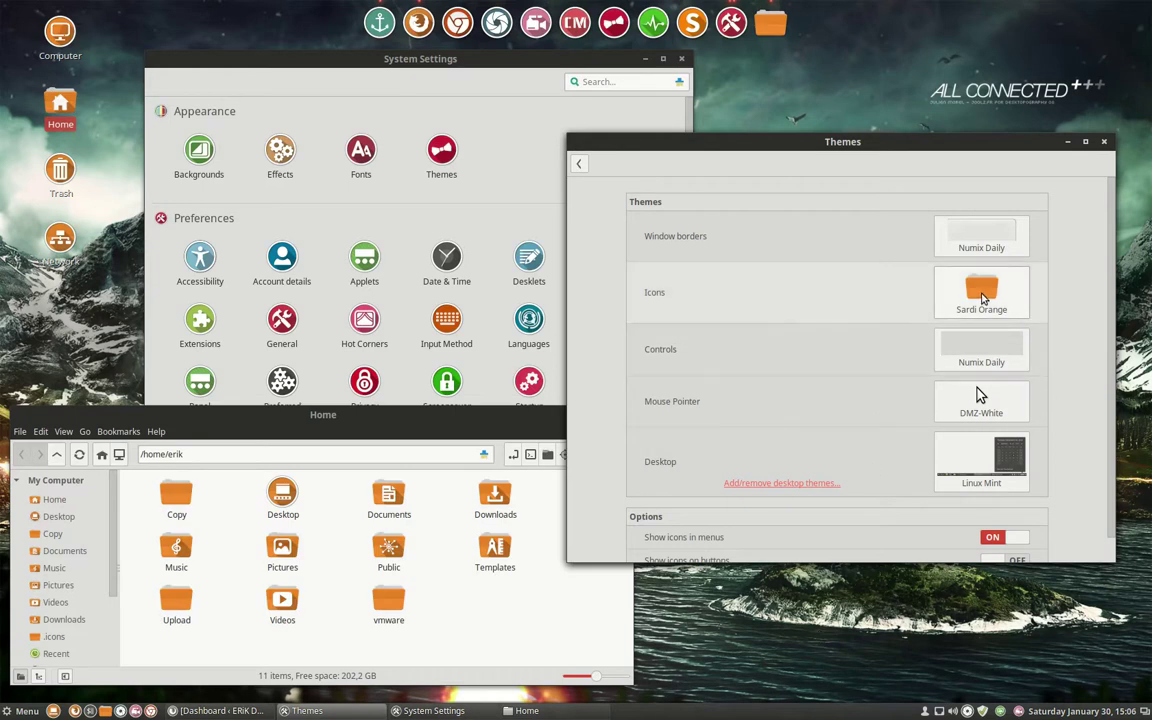
{"action": "left_click", "coordinate": [983, 298]}
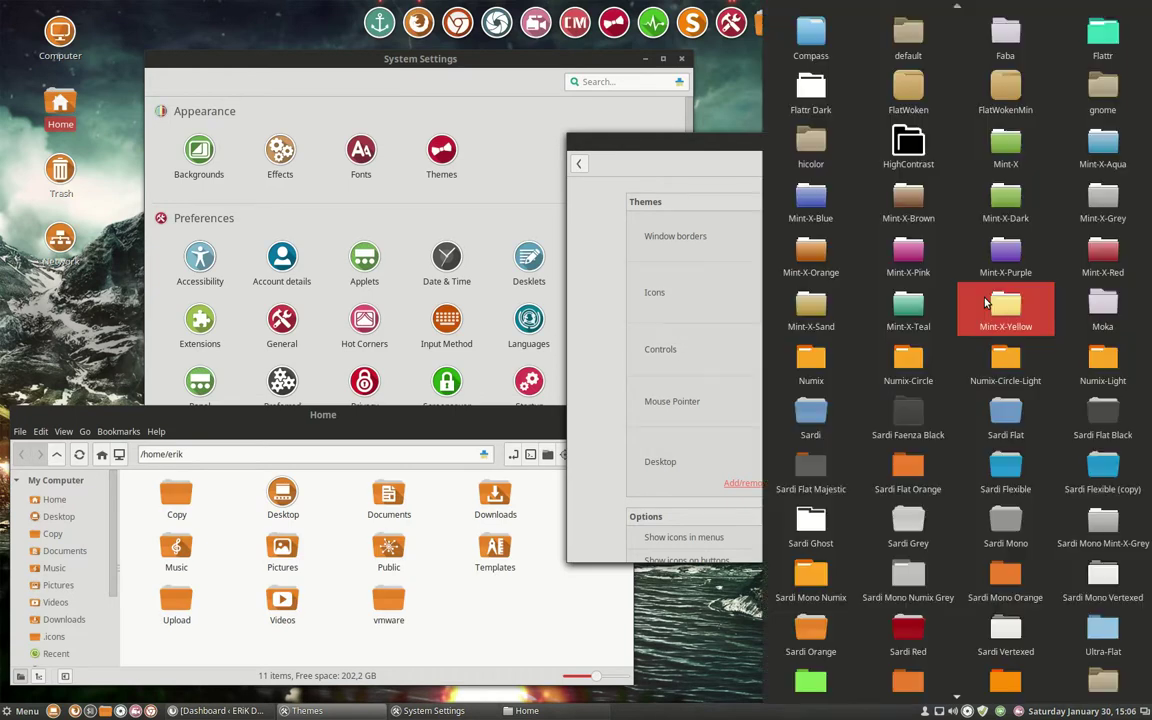
{"action": "left_click", "coordinate": [907, 635]}
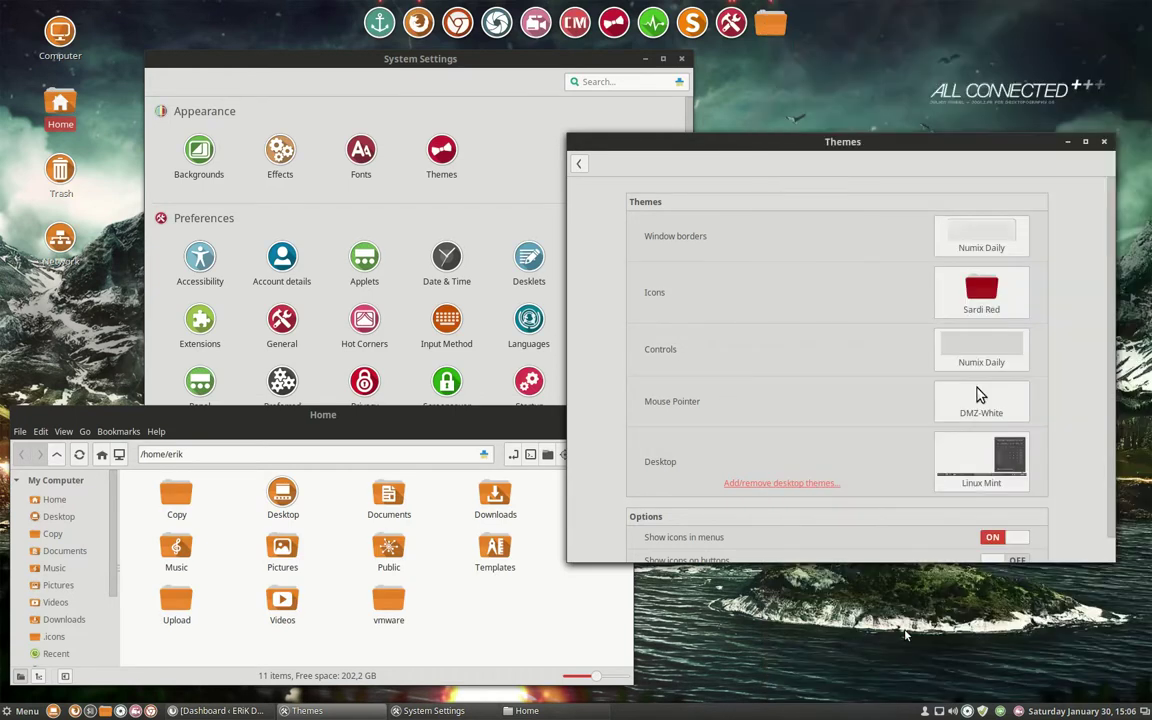
{"action": "left_click", "coordinate": [980, 298]}
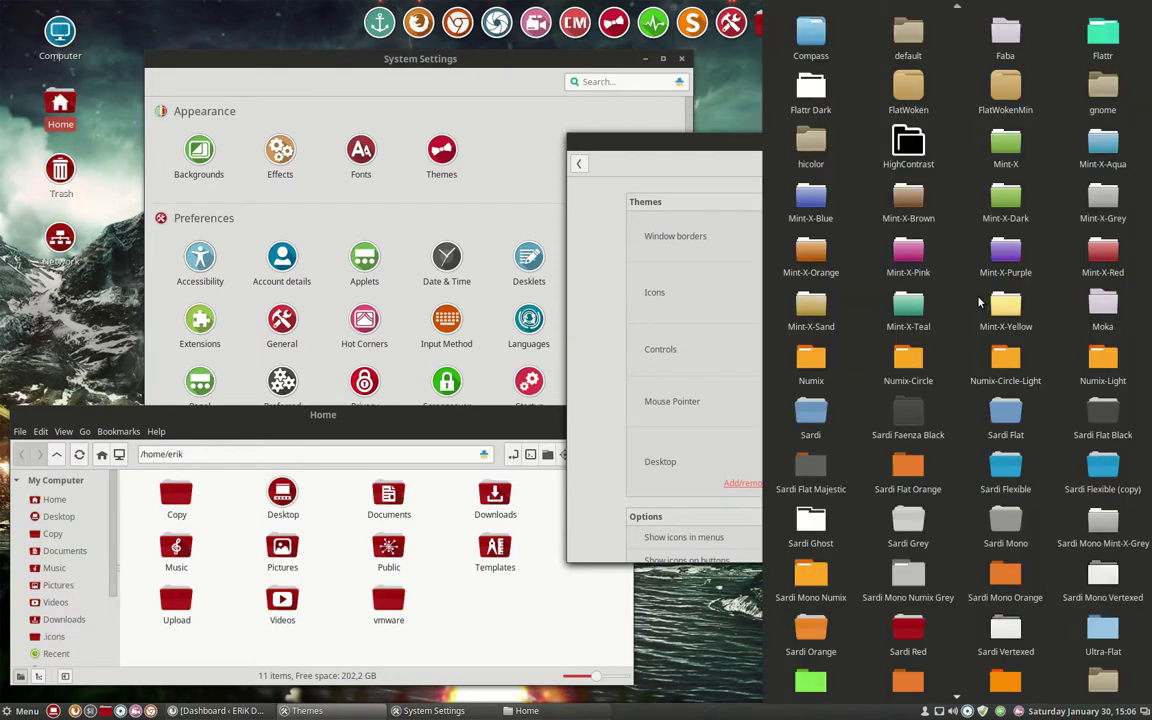
Close the icon theme list without changing it, keeping Sardi Red applied
{"action": "key", "text": "Escape"}
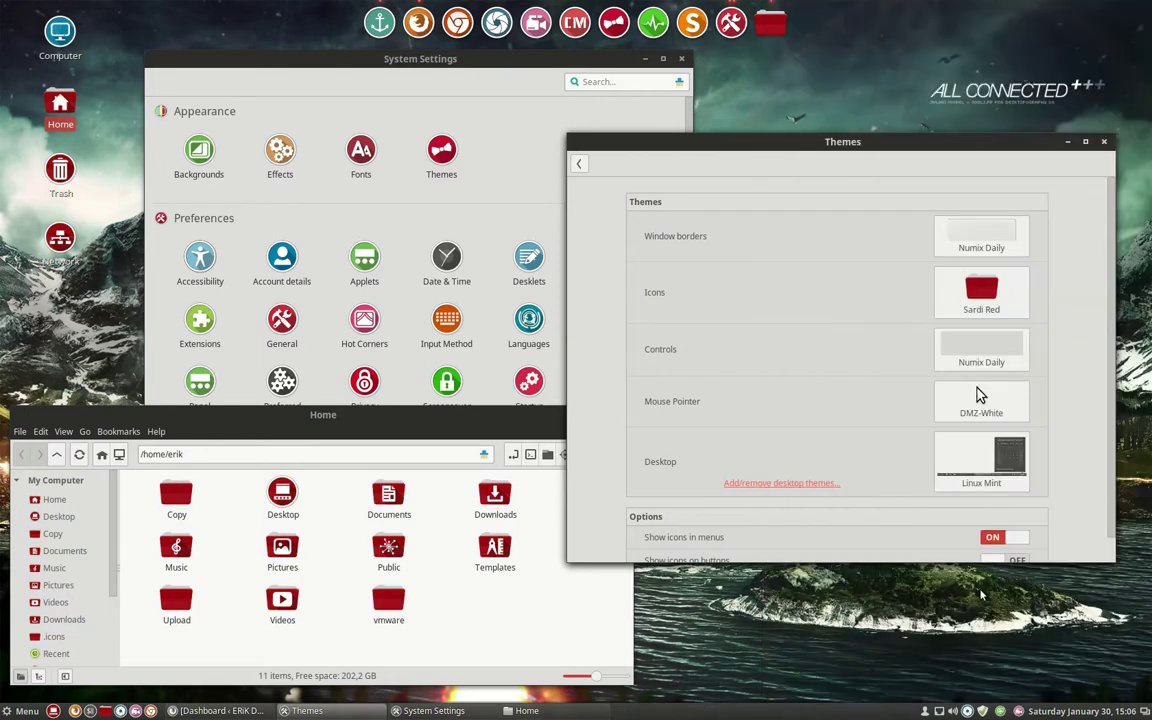